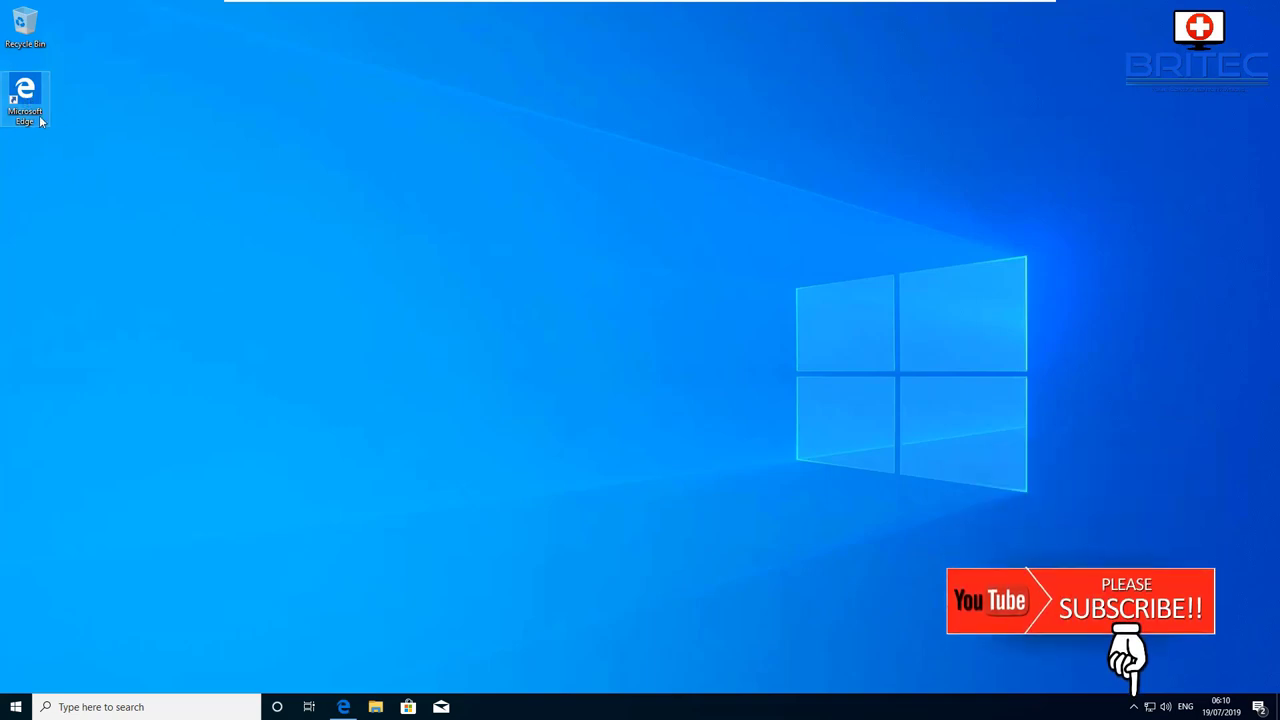
Open the Microsoft Edge Insider website in Microsoft Edge and look at its page of other platforms and channels.
double_click(40, 119)
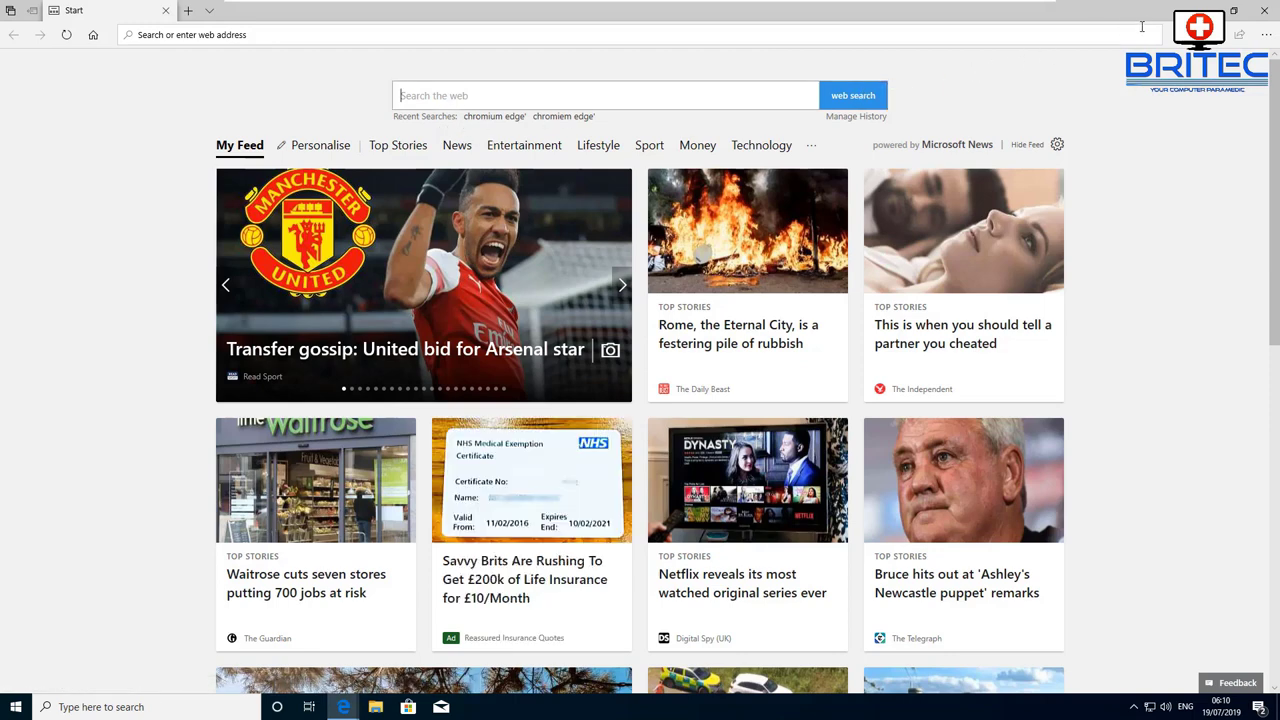
click(1265, 12)
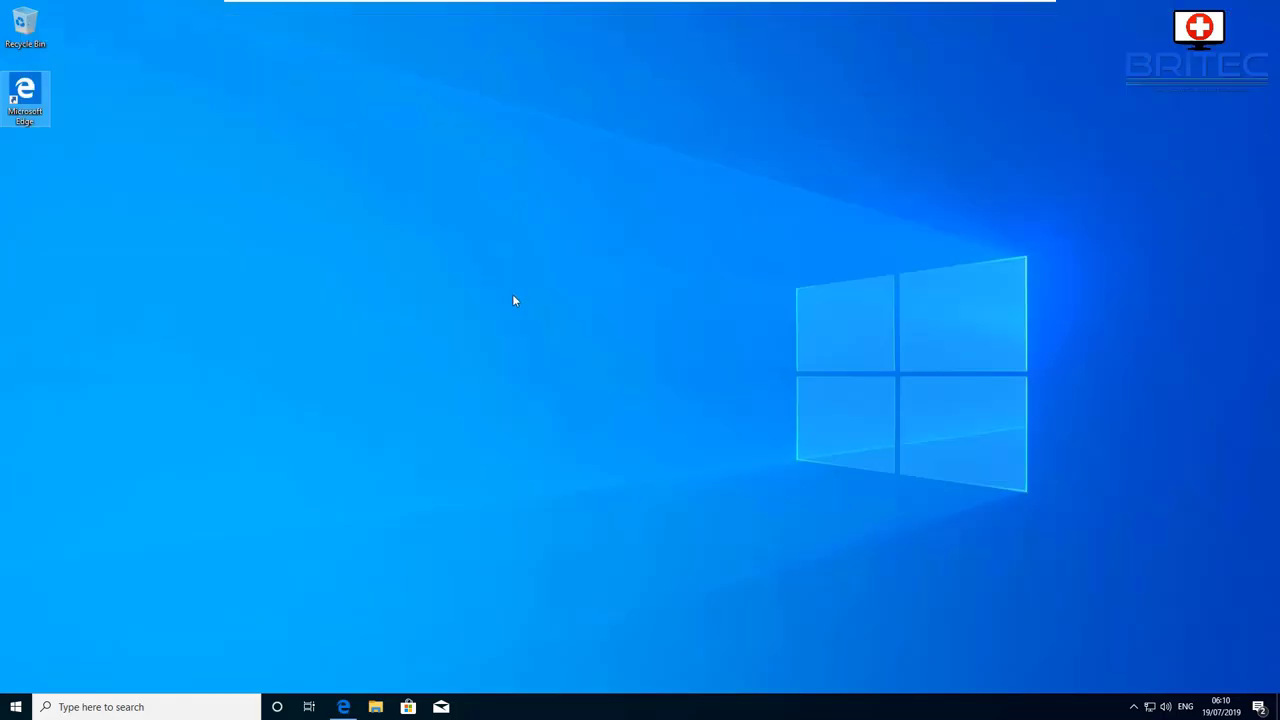
click(343, 707)
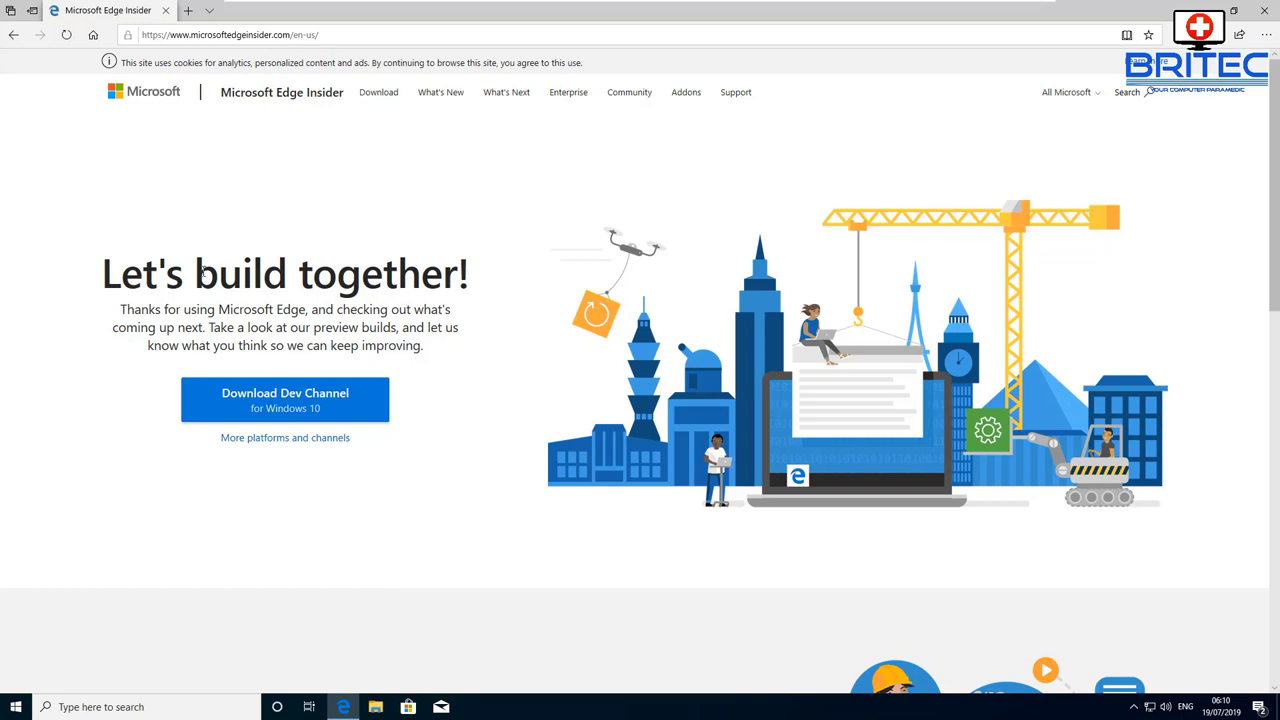
click(286, 442)
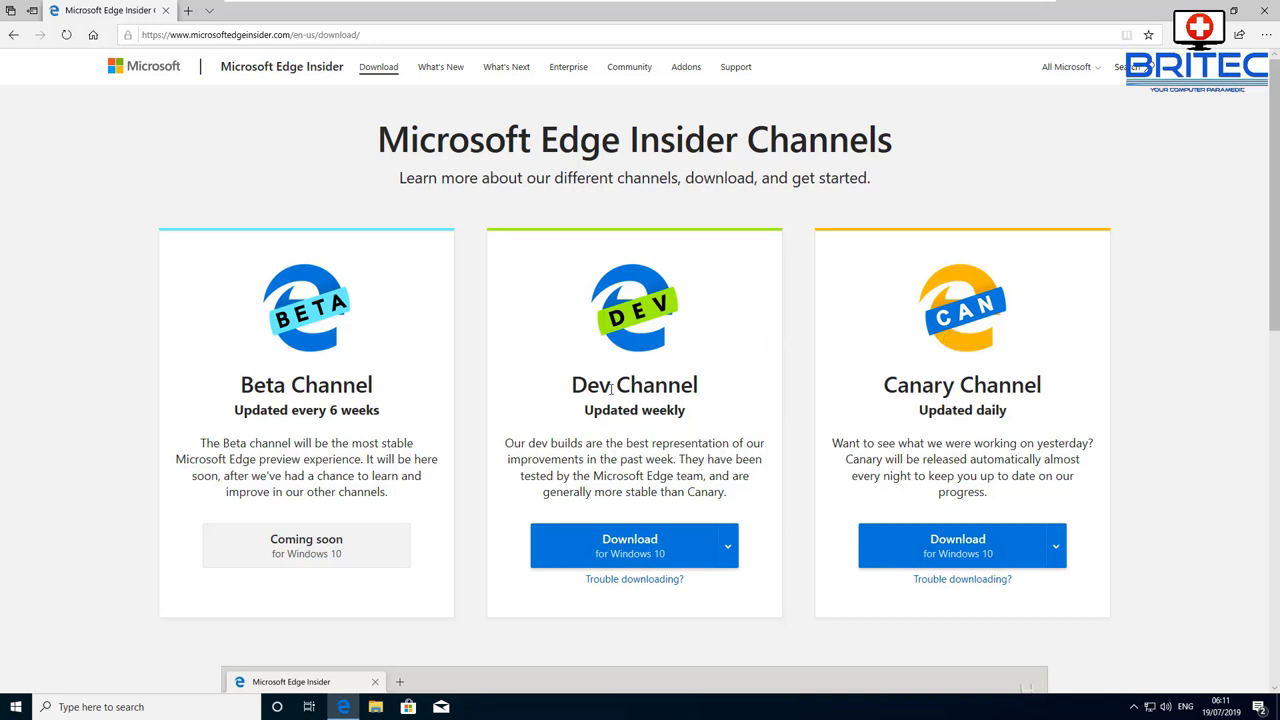
click(11, 37)
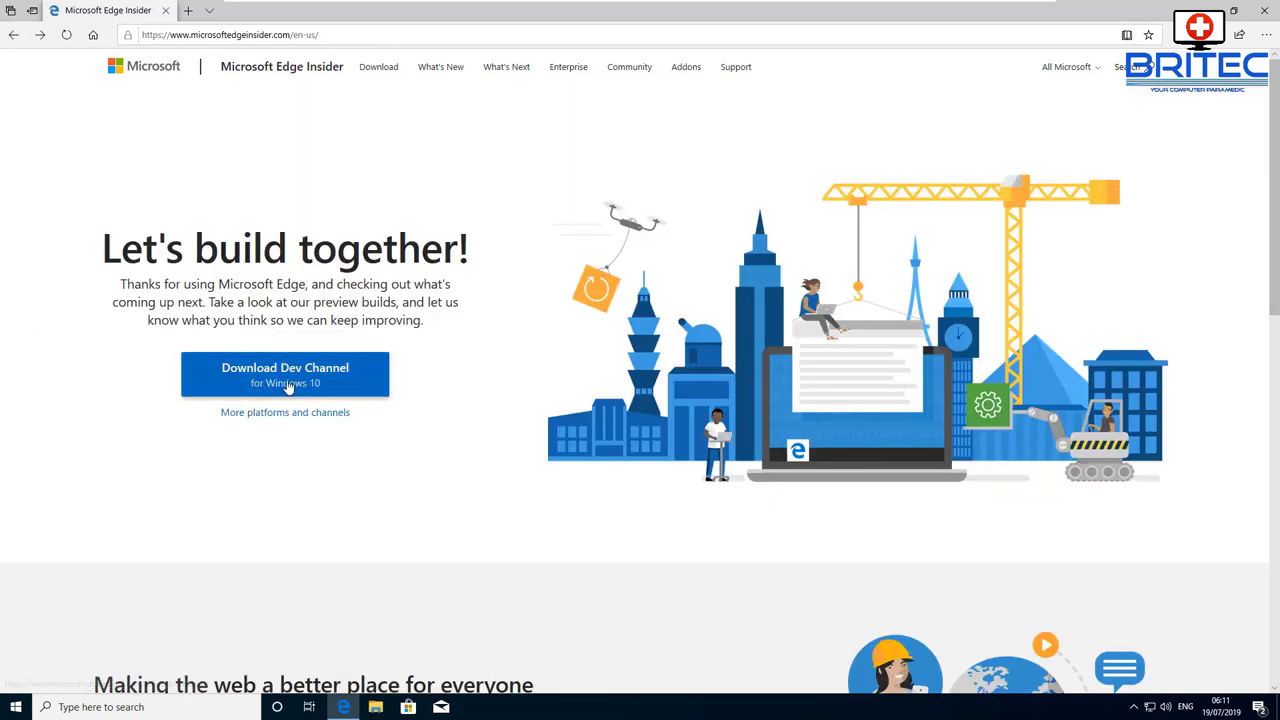
Accept the license terms and download the Dev Channel for Windows 10, leaving the option to send usage info to Microsoft off.
click(258, 378)
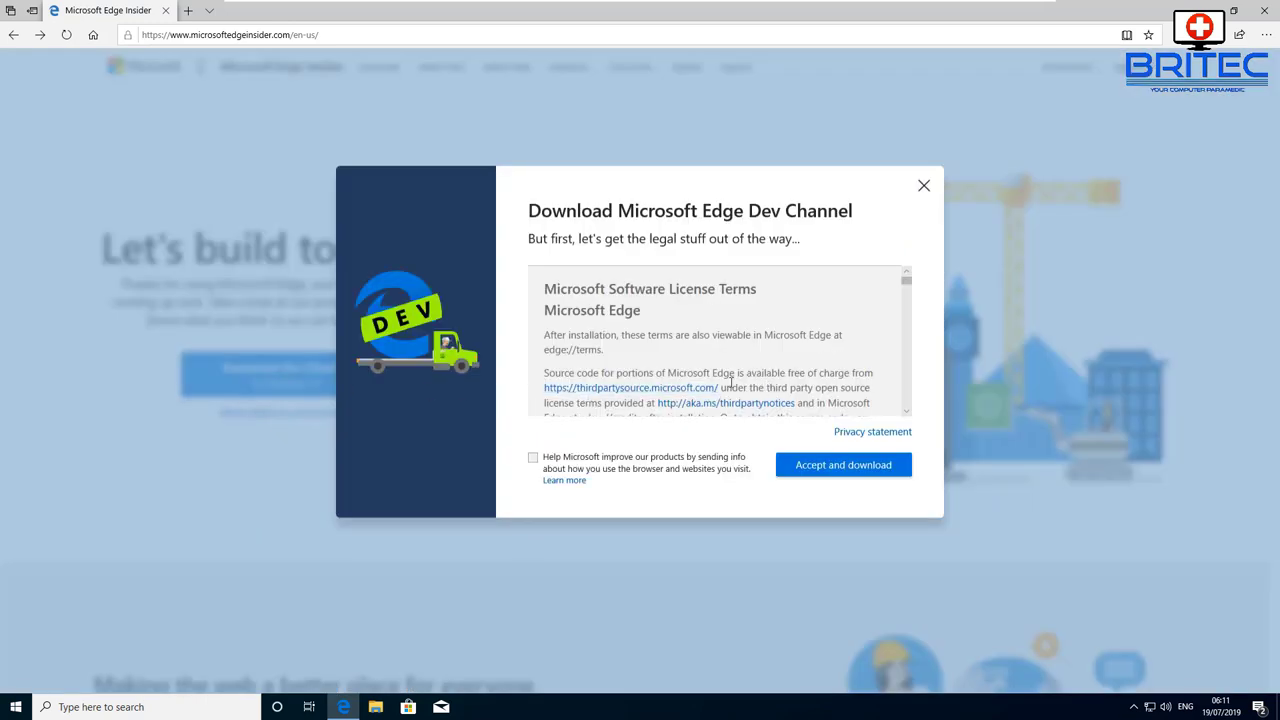
click(533, 459)
click(532, 462)
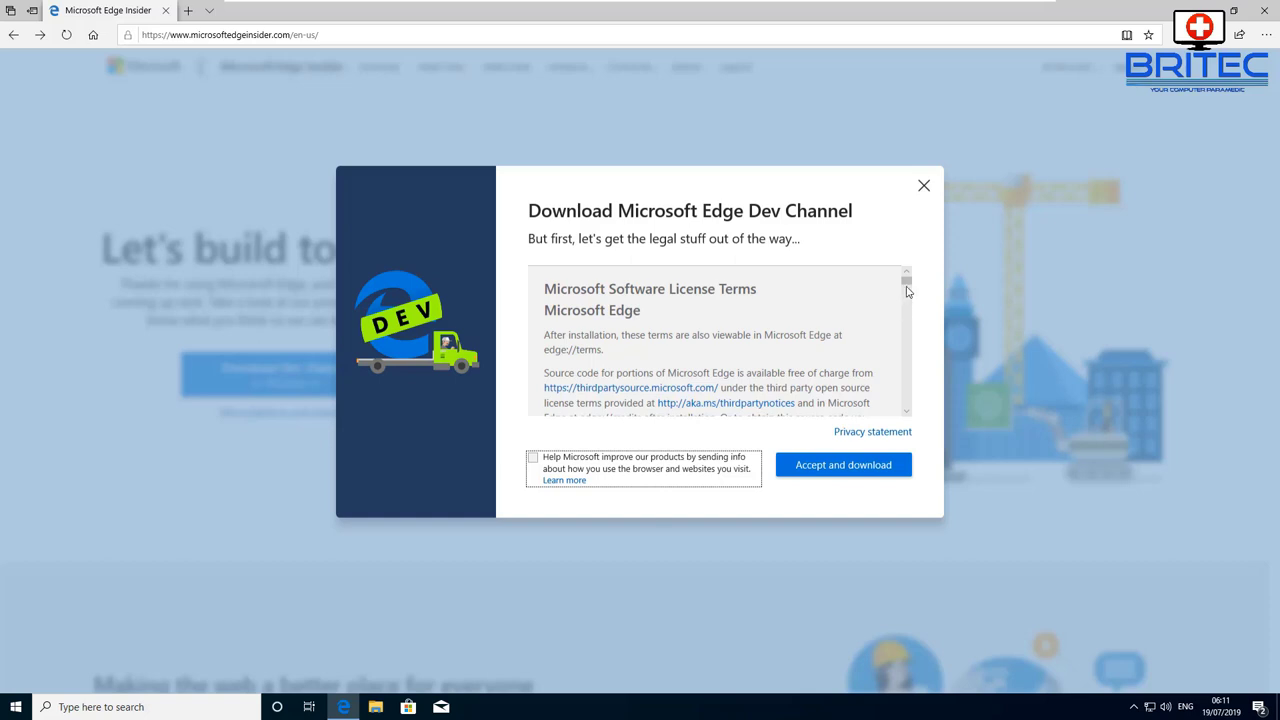
click(852, 469)
click(853, 469)
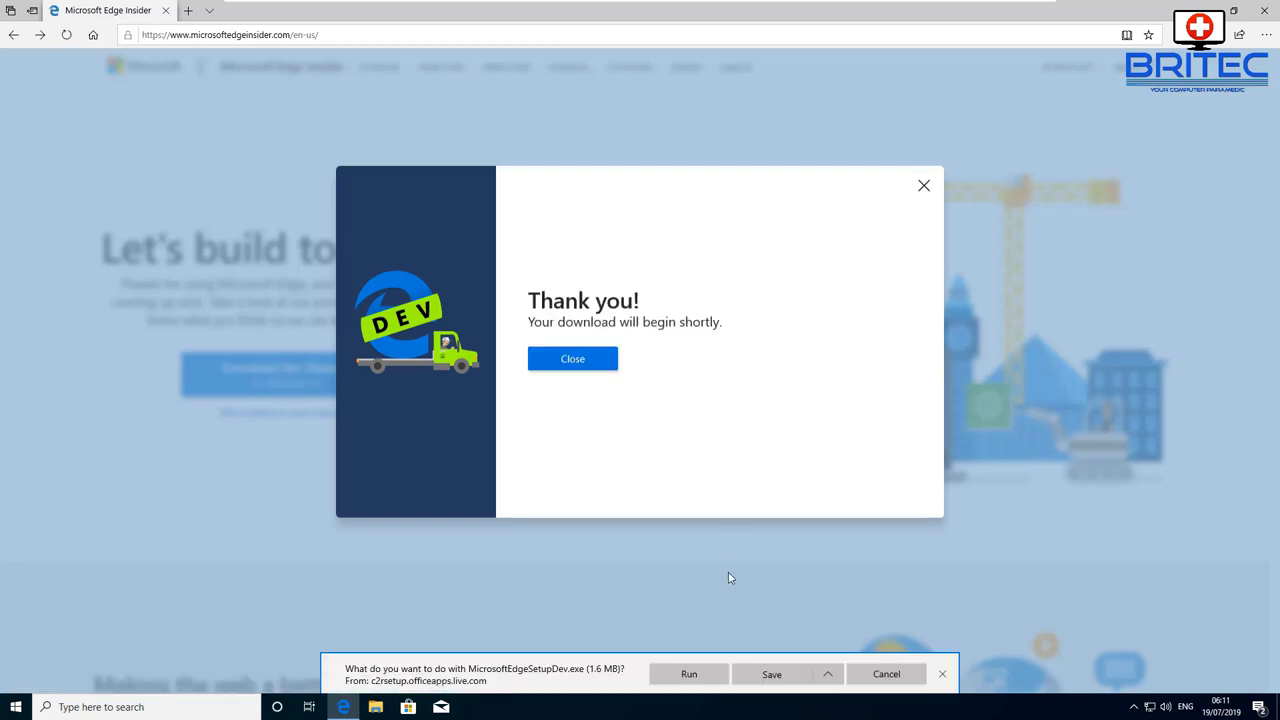
Run MicrosoftEdgeSetupDev.exe and allow Microsoft Edge Update to make changes to the device.
click(686, 675)
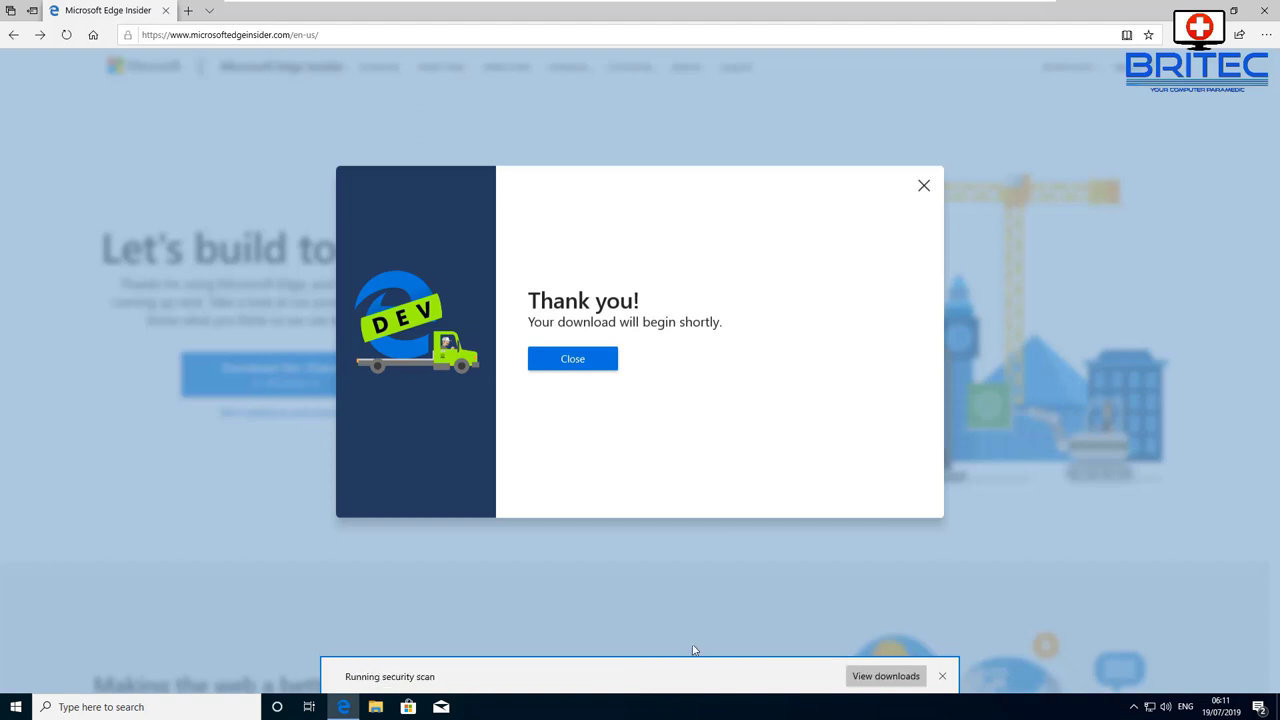
click(588, 363)
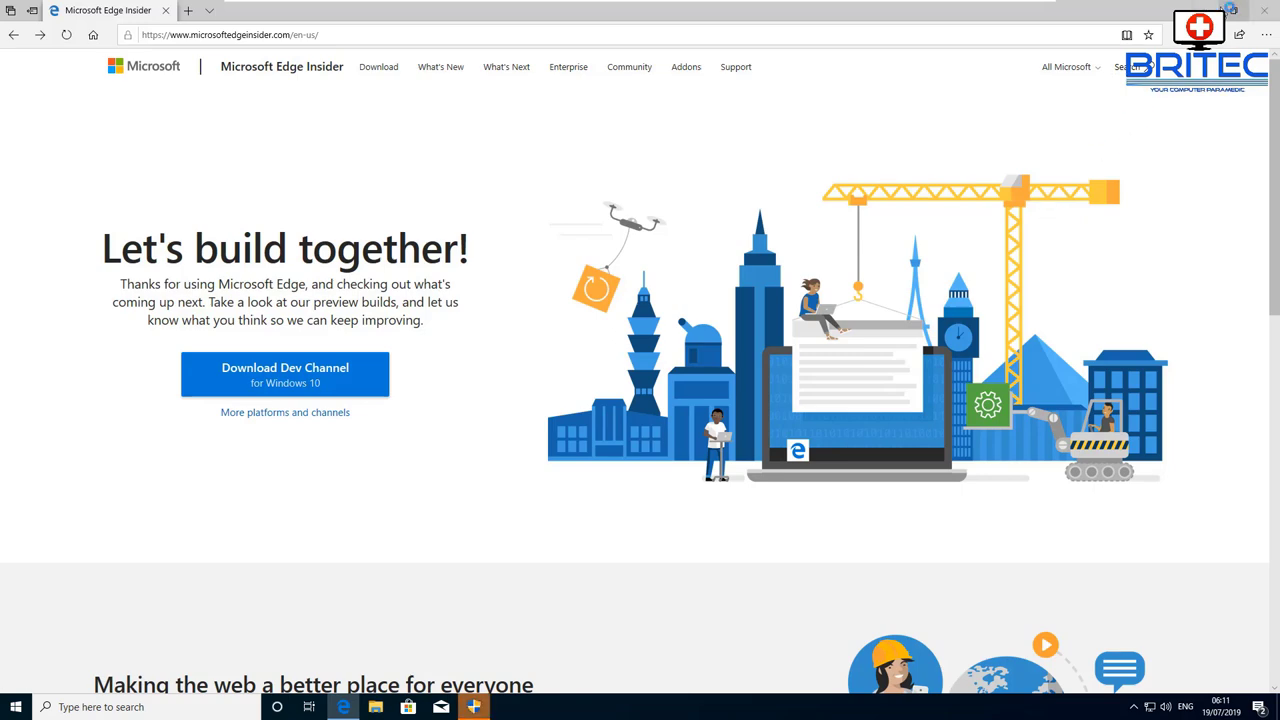
click(1205, 10)
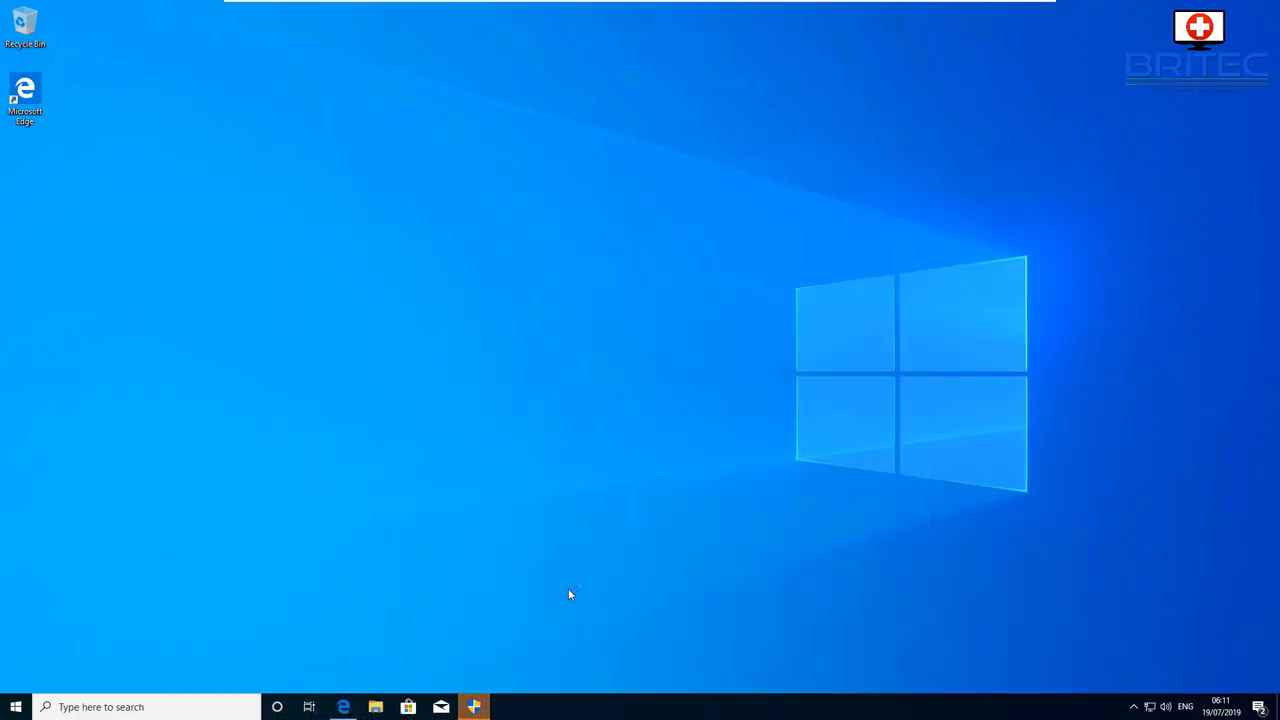
click(472, 708)
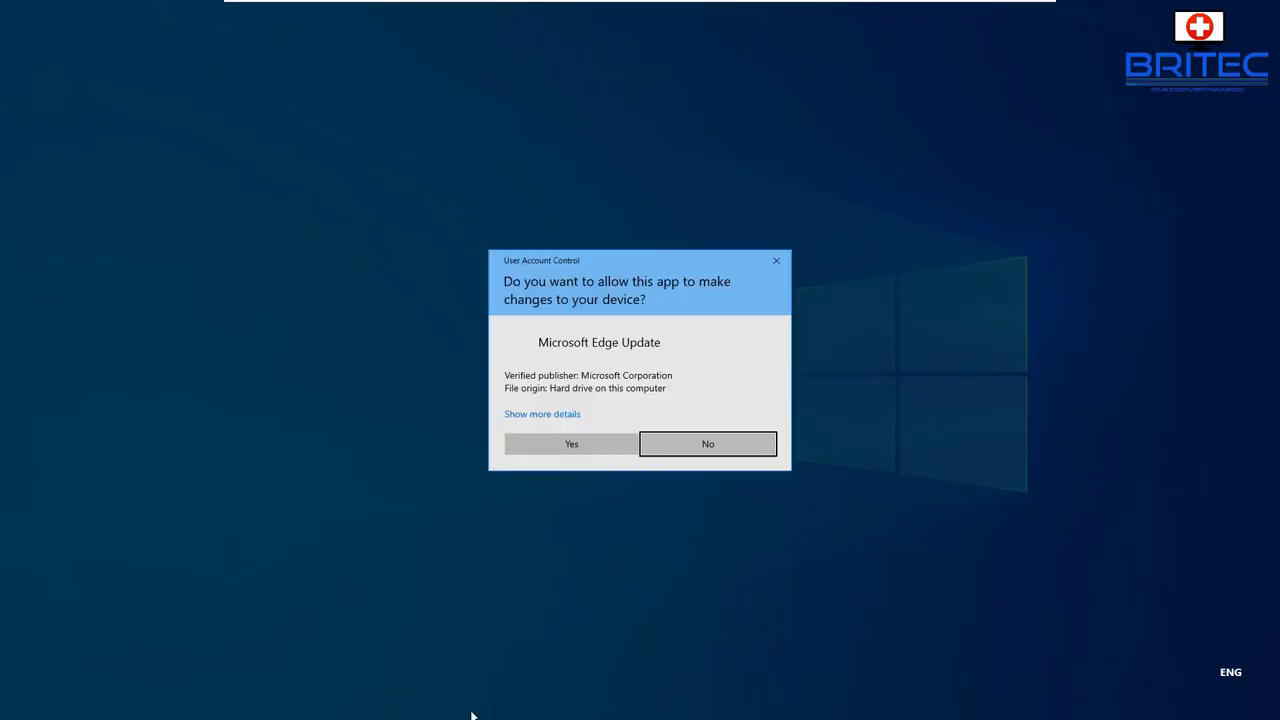
click(568, 446)
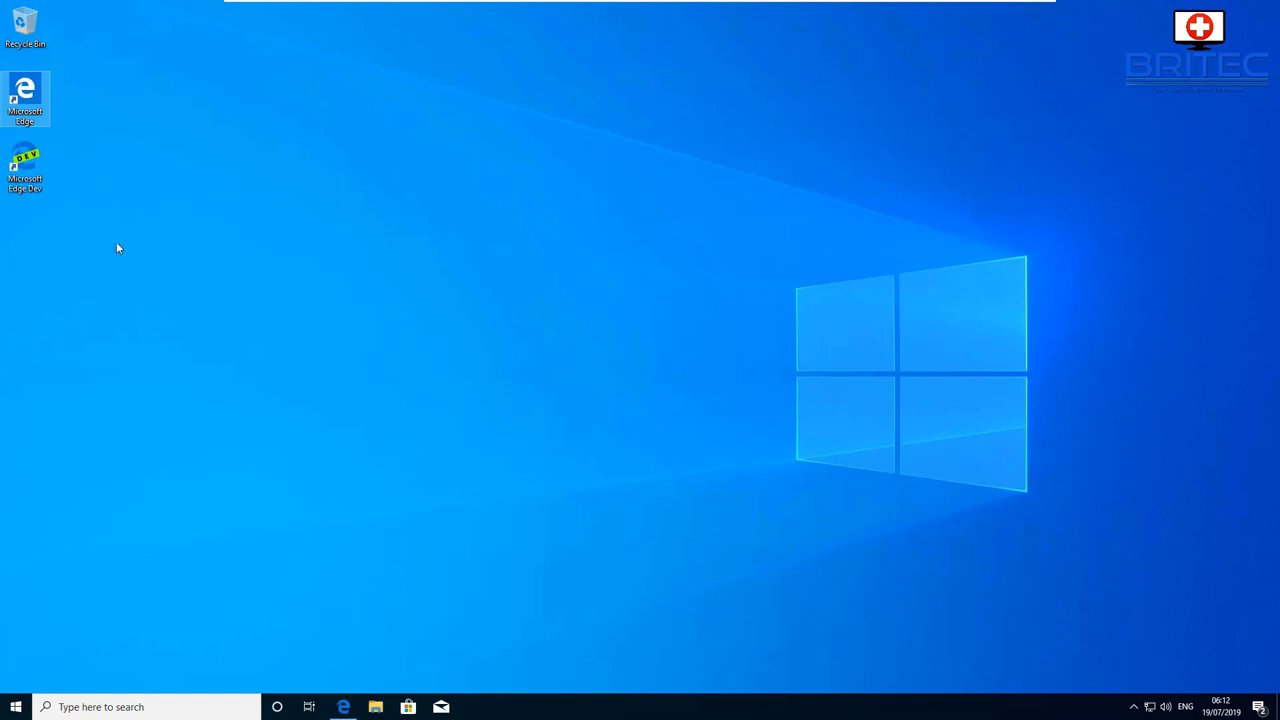
Launch Microsoft Edge Dev in a maximized window and set it up to start from scratch instead of with existing data.
double_click(24, 170)
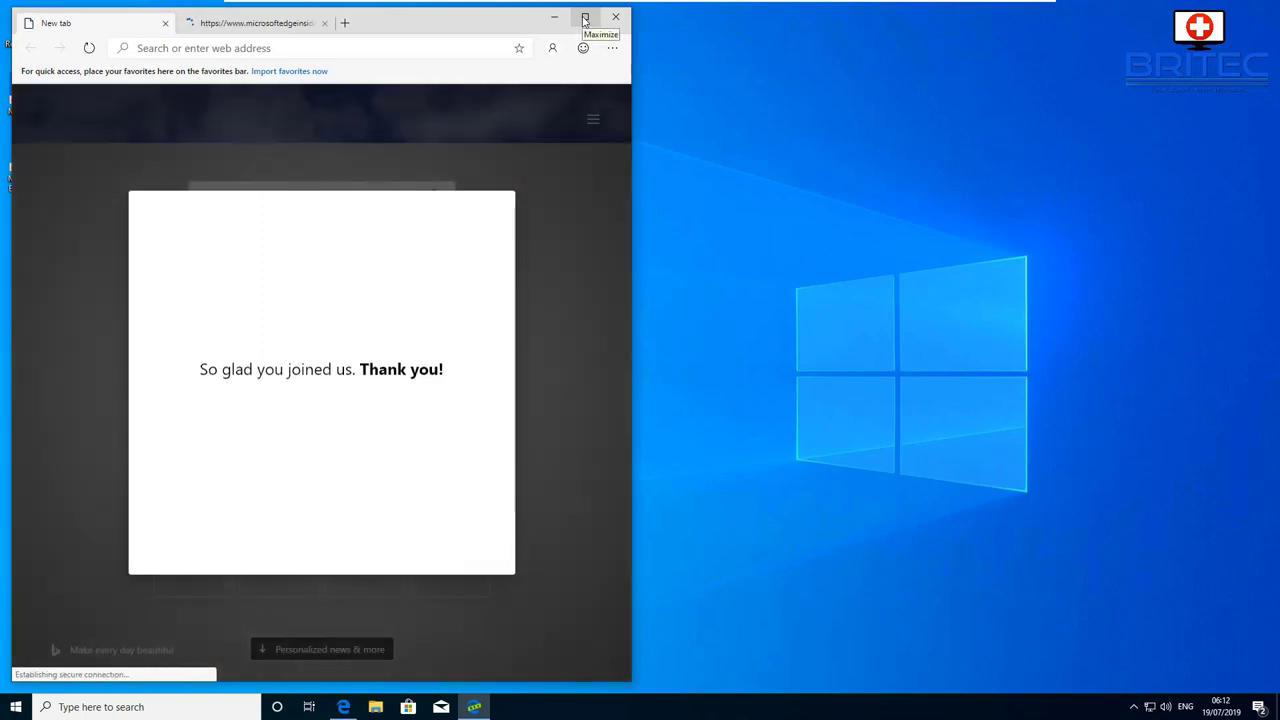
click(585, 18)
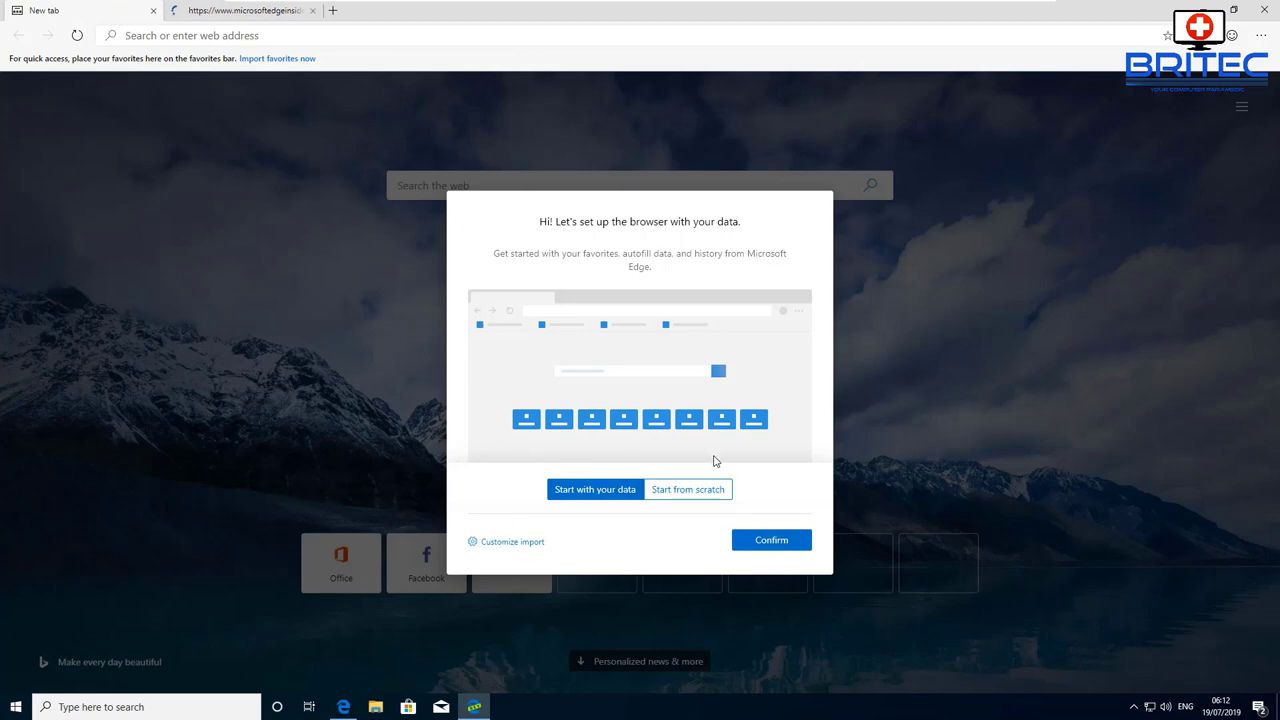
click(679, 494)
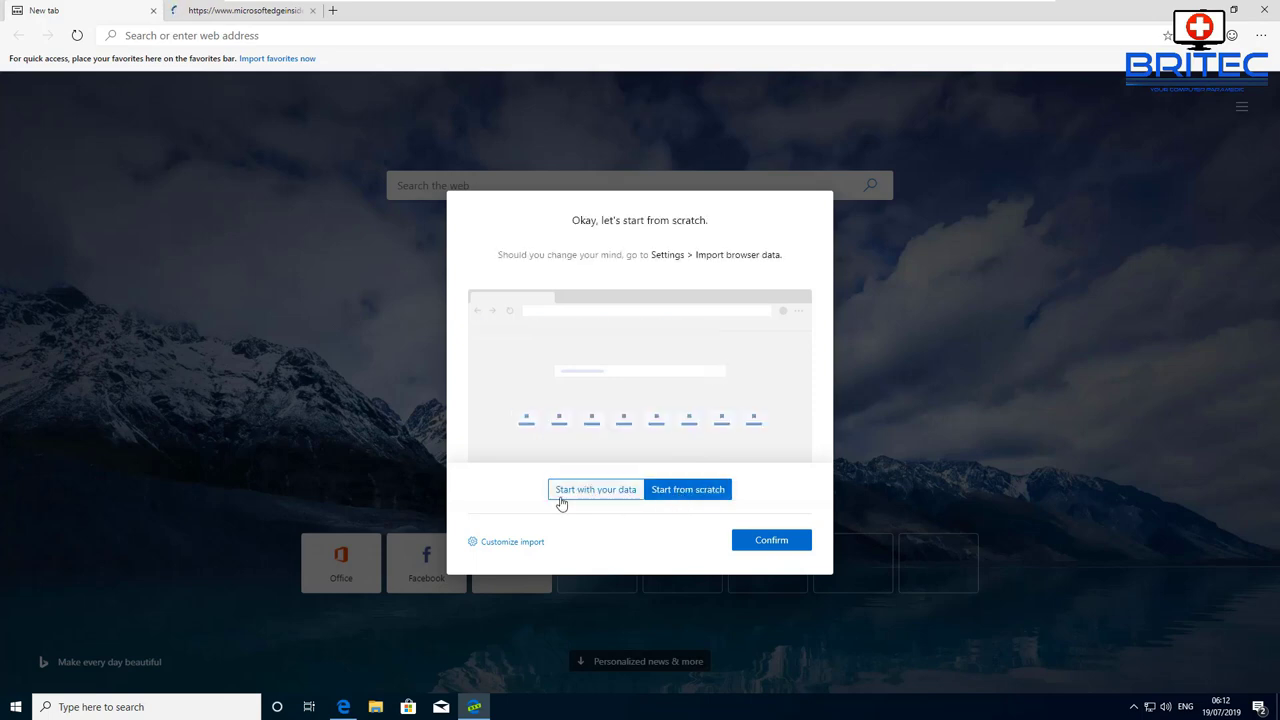
click(597, 497)
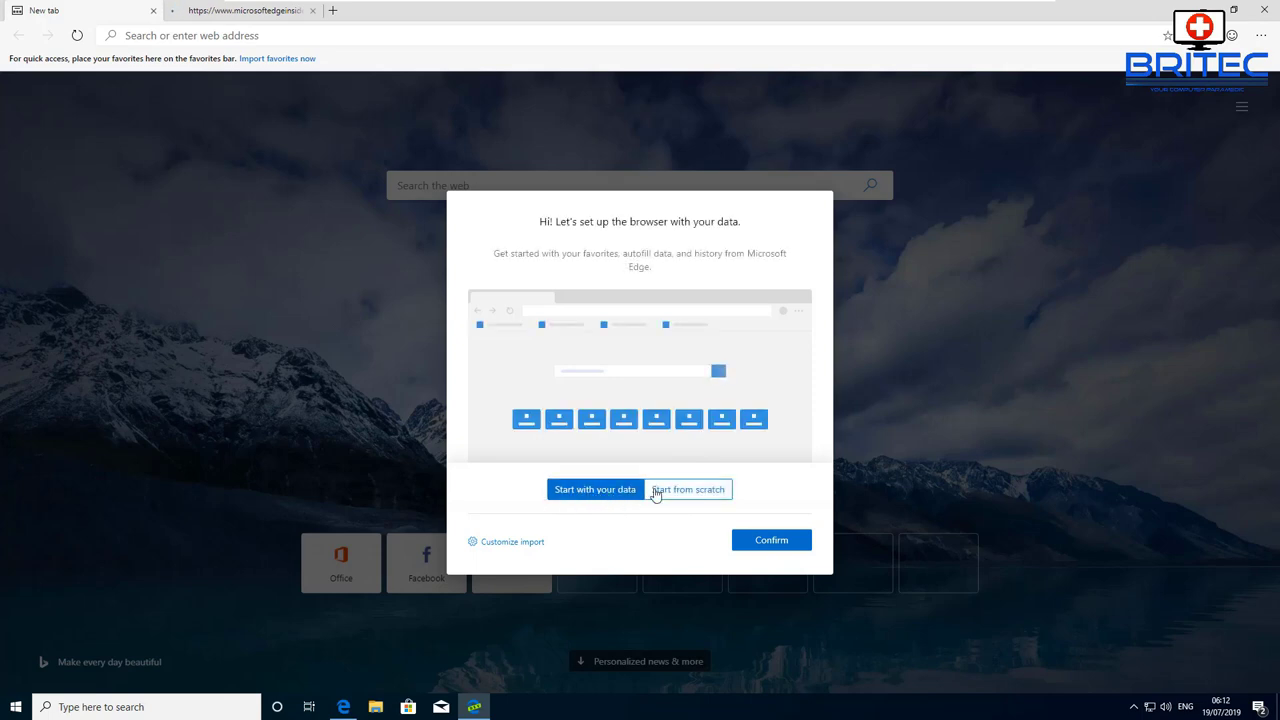
click(657, 491)
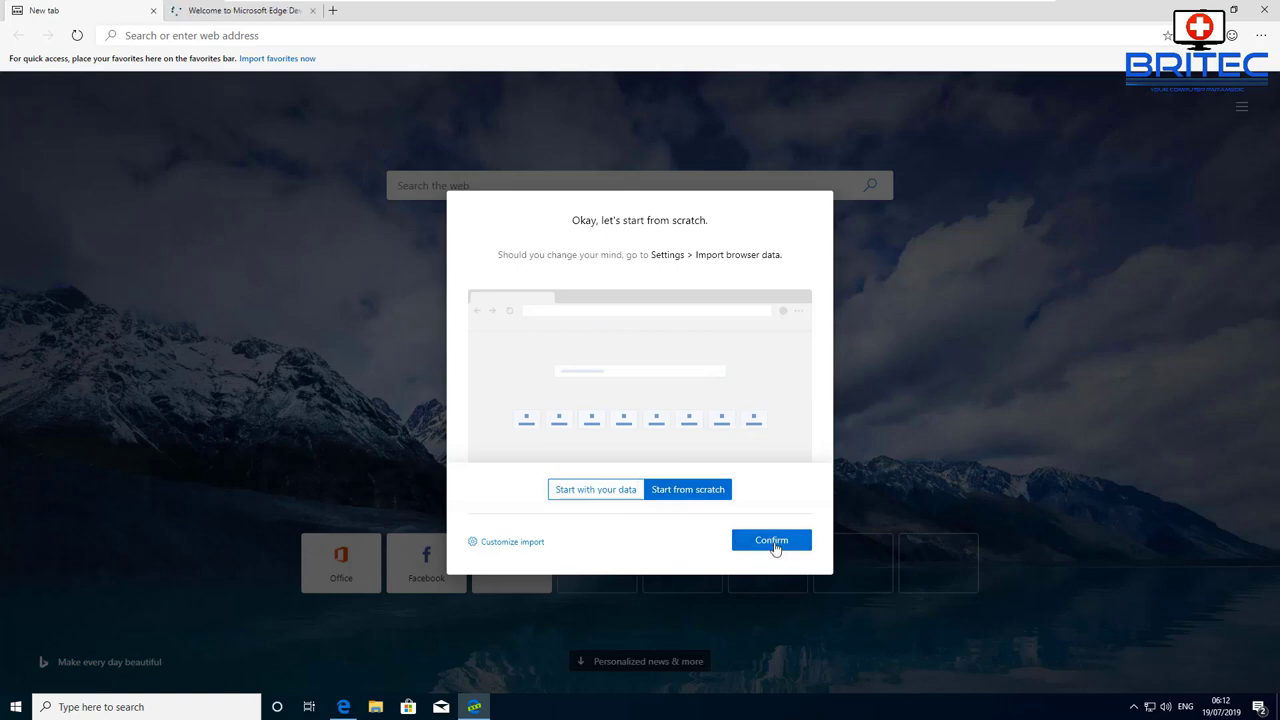
click(772, 542)
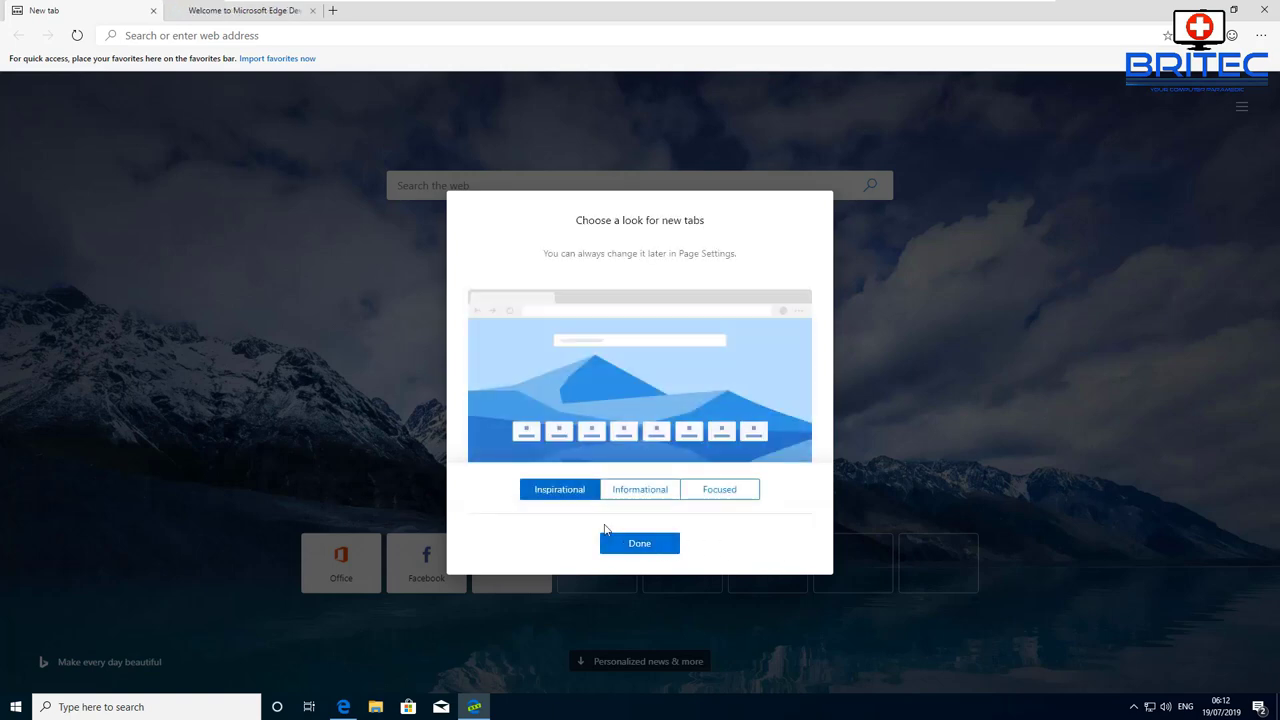
Preview the Informational and Focused looks for new tabs and finish the setup with Inspirational.
click(634, 492)
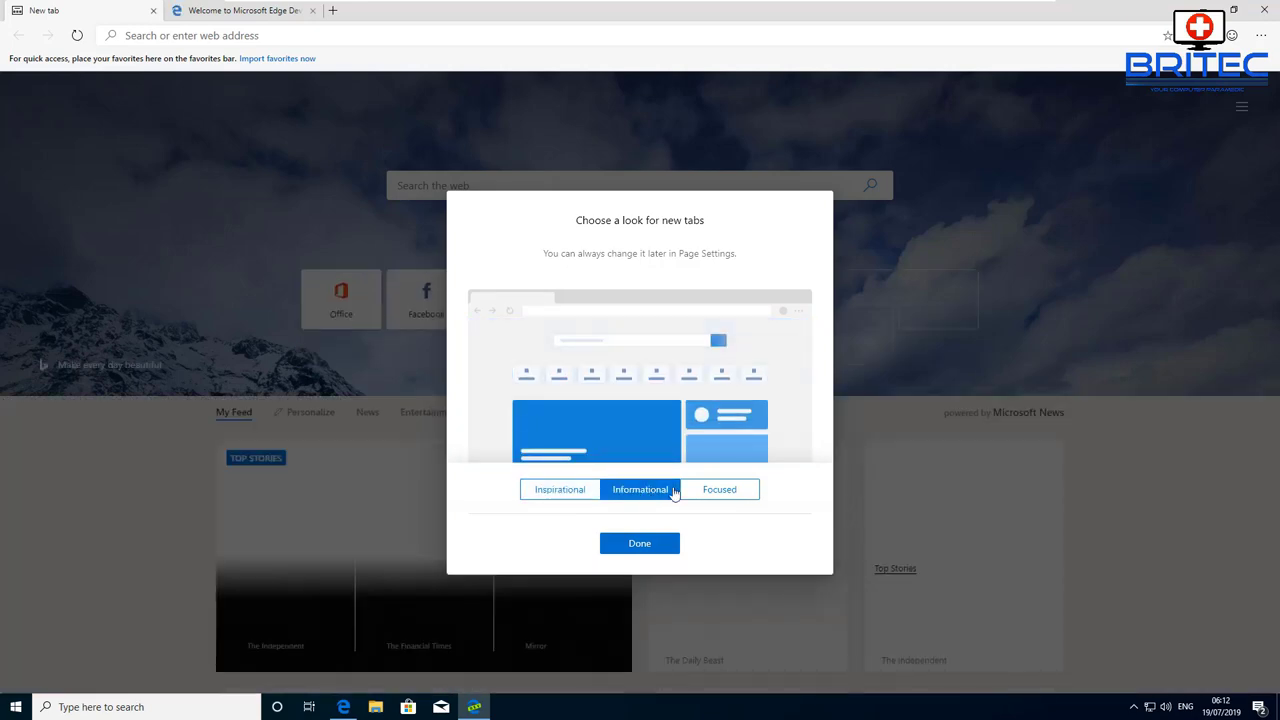
click(716, 494)
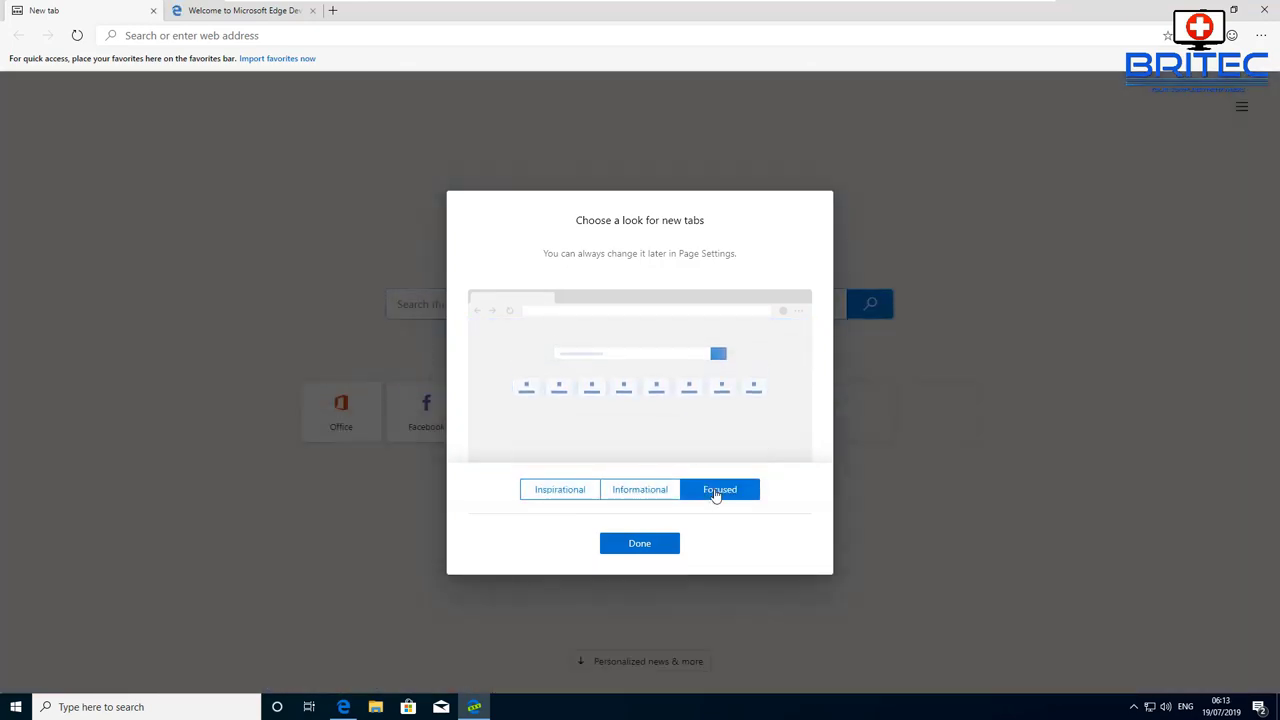
click(565, 496)
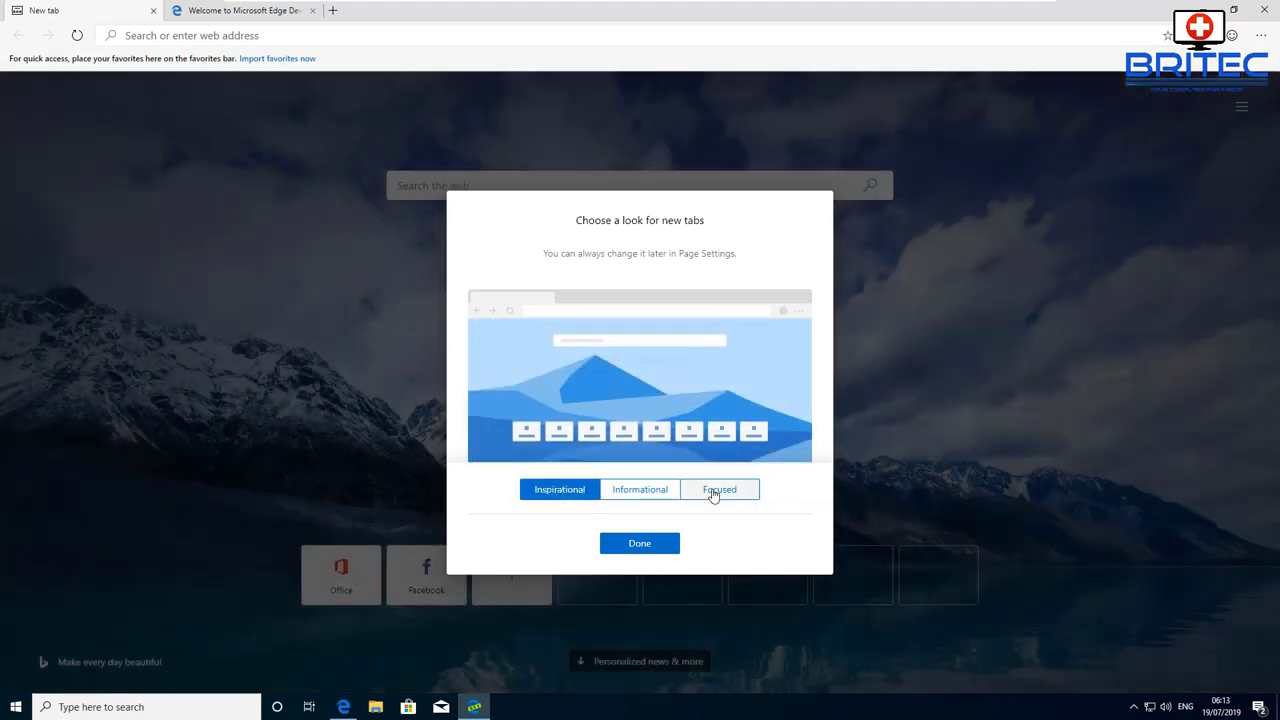
click(695, 490)
click(563, 490)
click(640, 545)
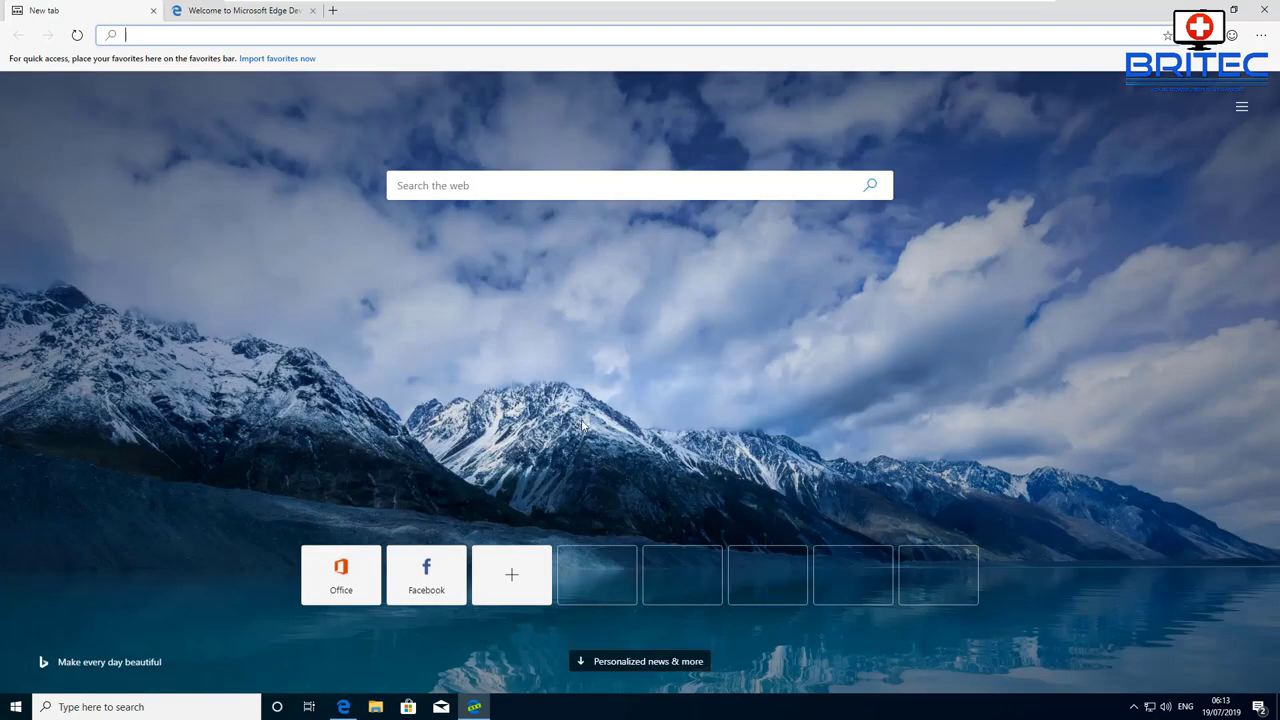
Try the Focused, Inspirational and Informational layouts on the new tab page.
click(1241, 106)
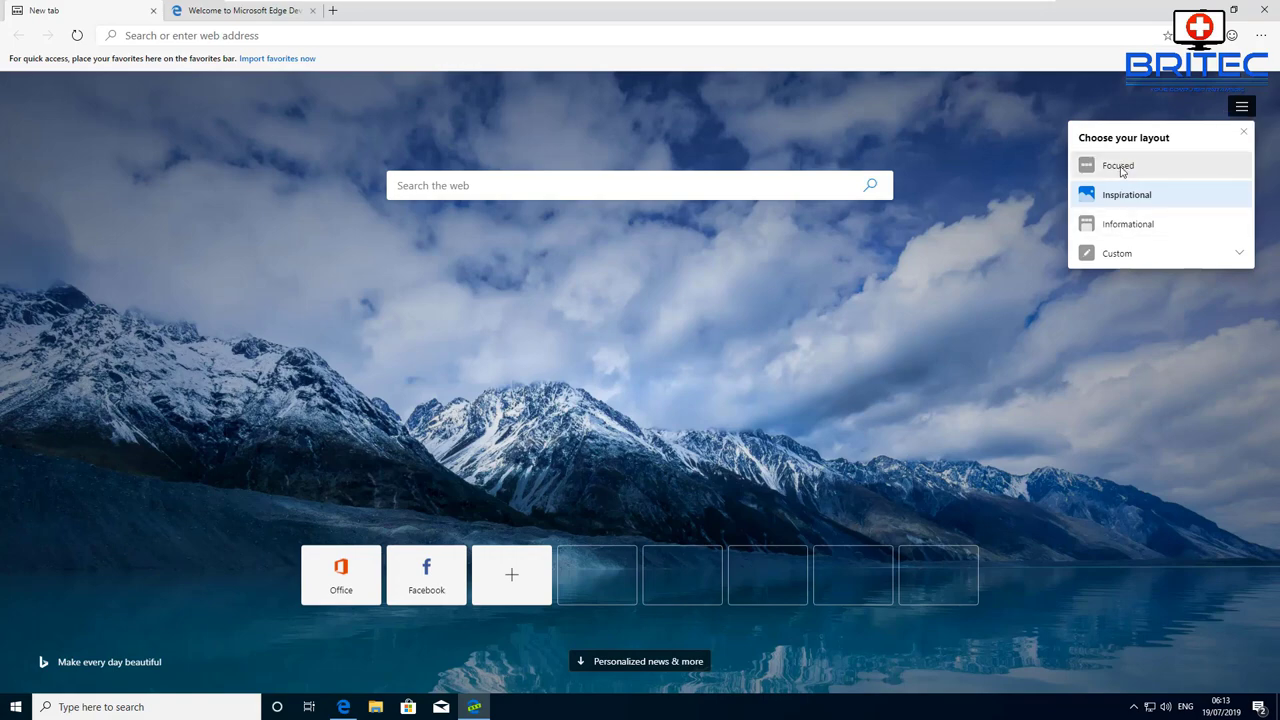
click(1121, 172)
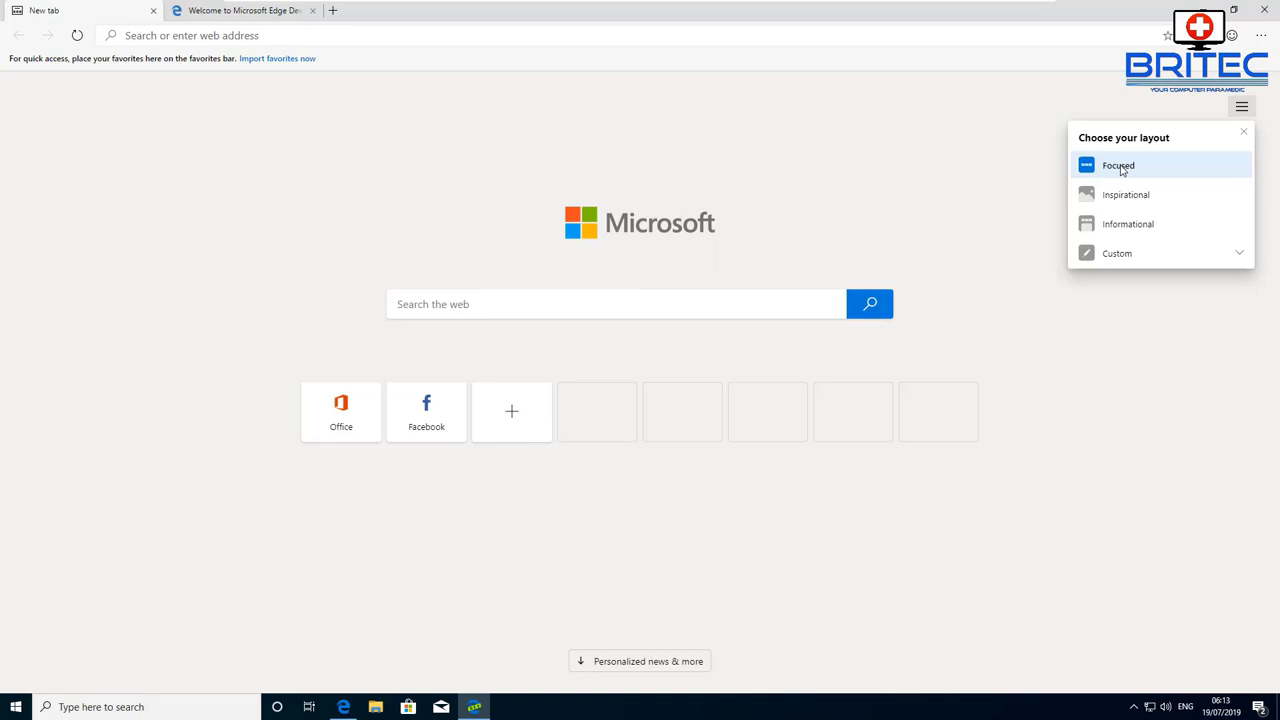
click(1116, 193)
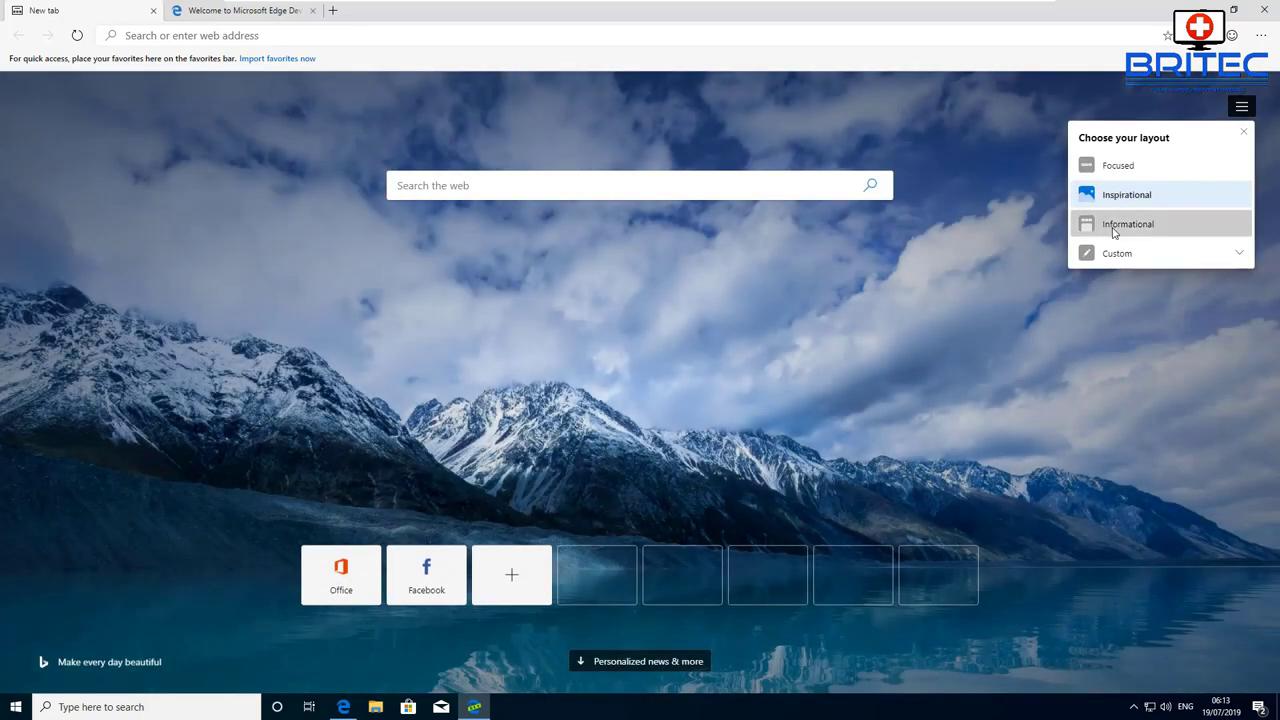
click(1114, 228)
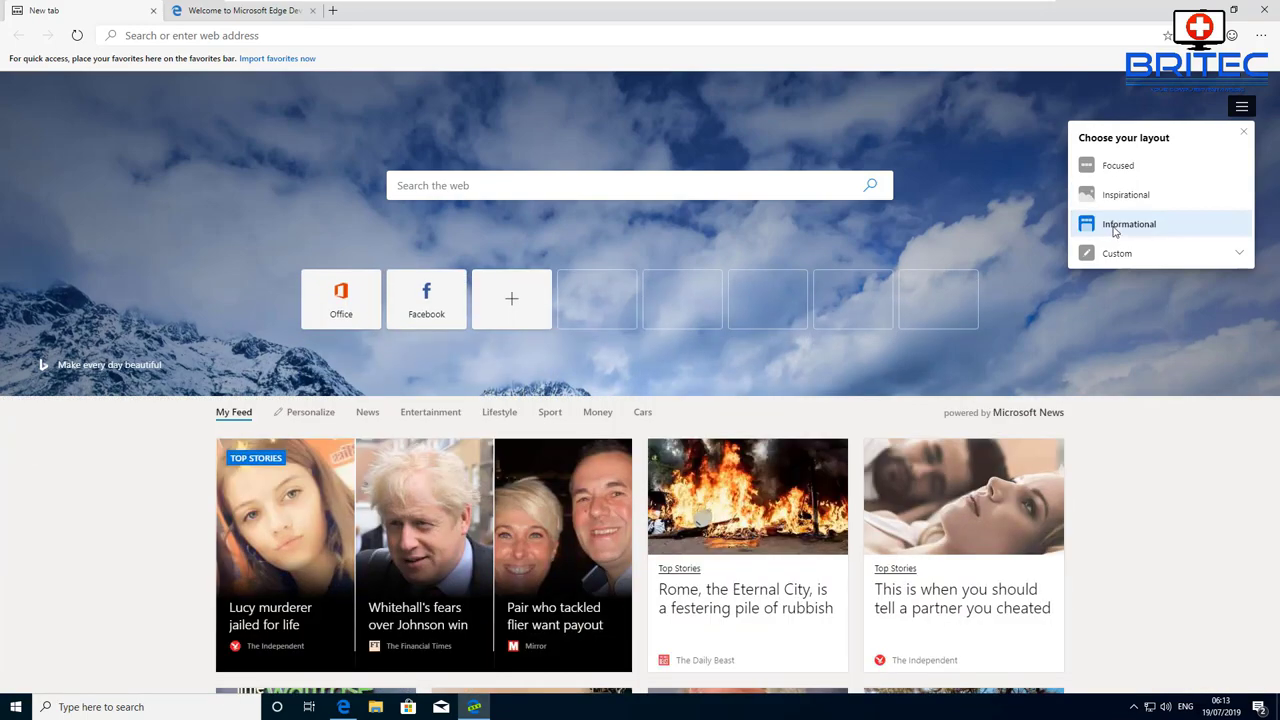
Switch the new tab page to the Custom layout and turn on the image of the day.
click(1183, 255)
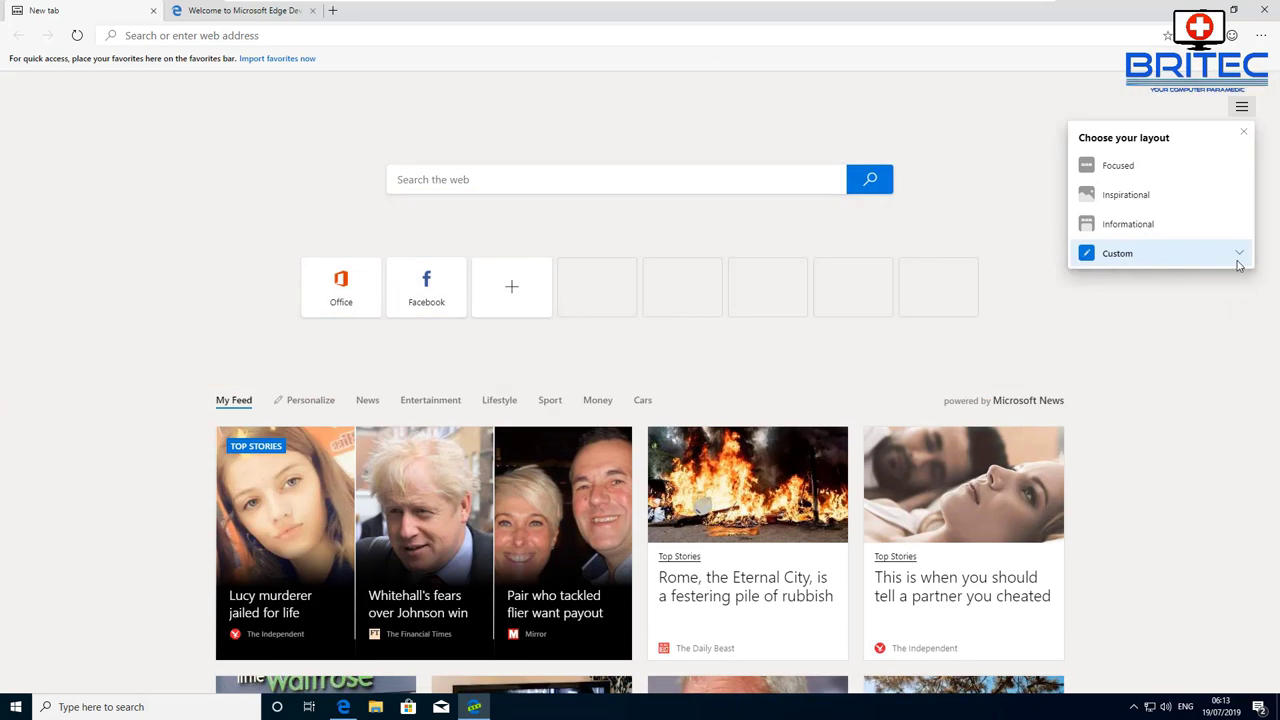
click(1239, 255)
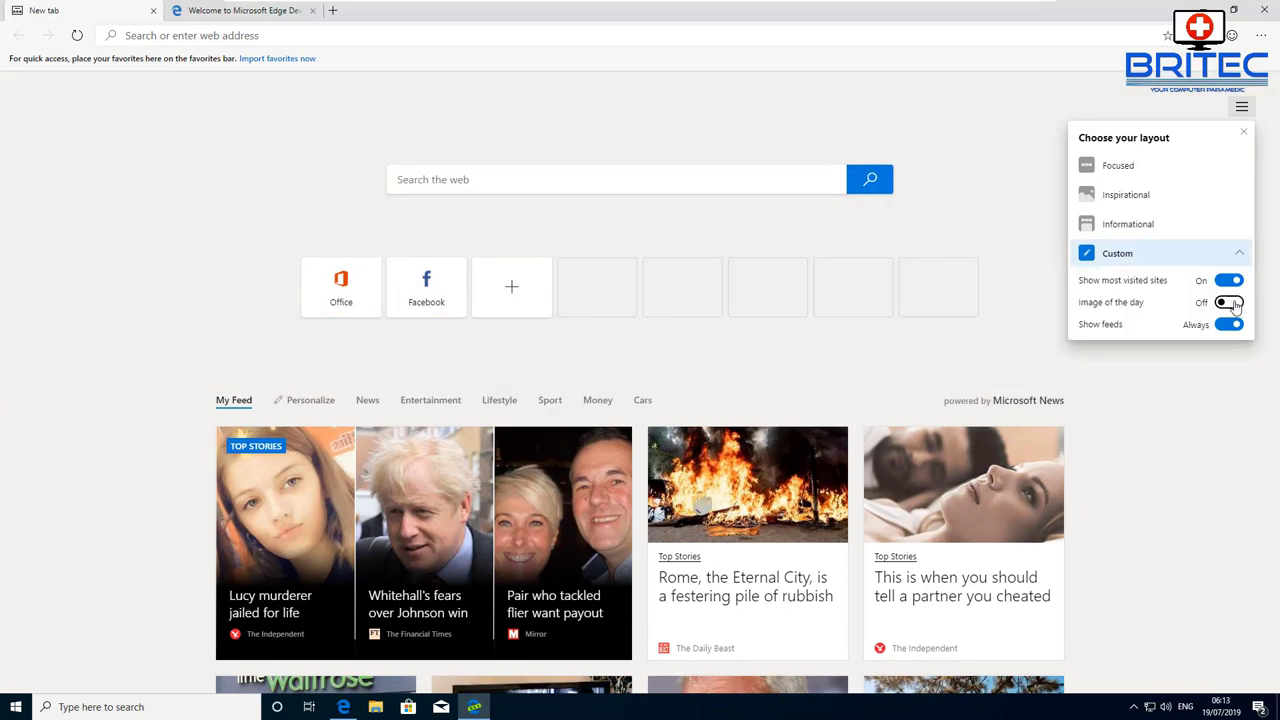
click(1232, 303)
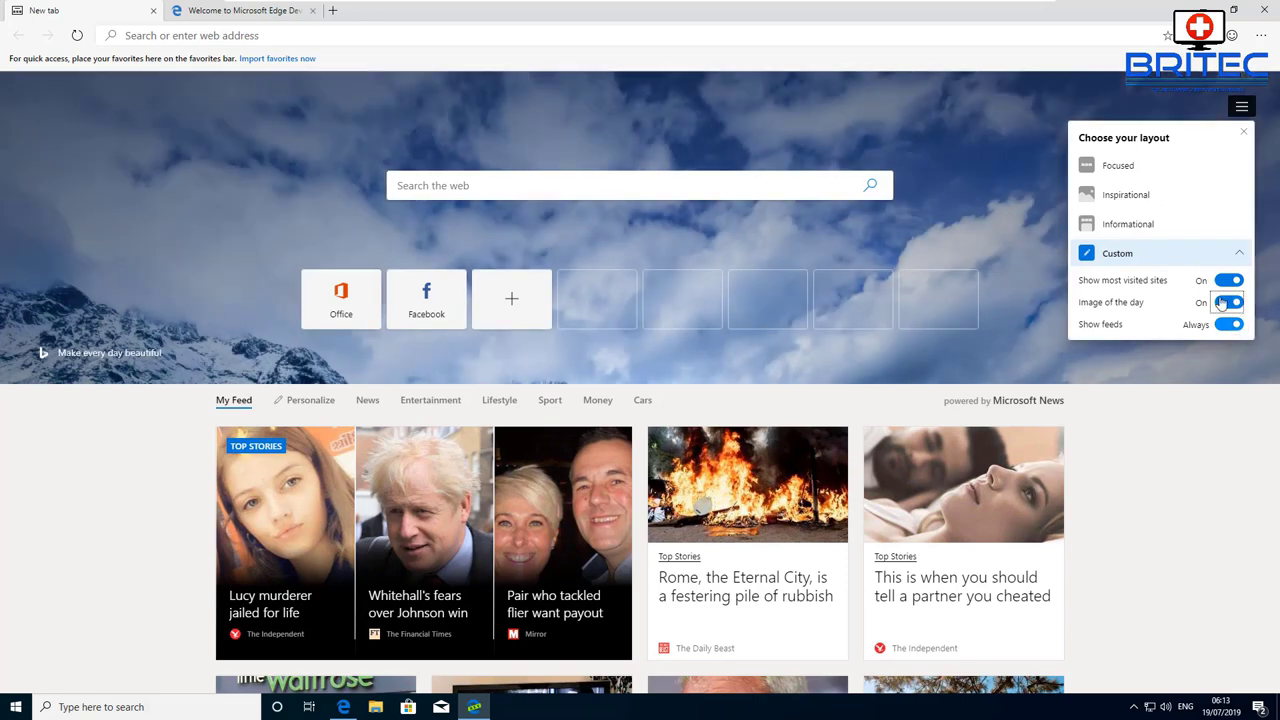
Apply the Inspirational layout and, in the Custom options, try showing feeds Always before setting them to On Scroll.
click(1137, 197)
click(1240, 256)
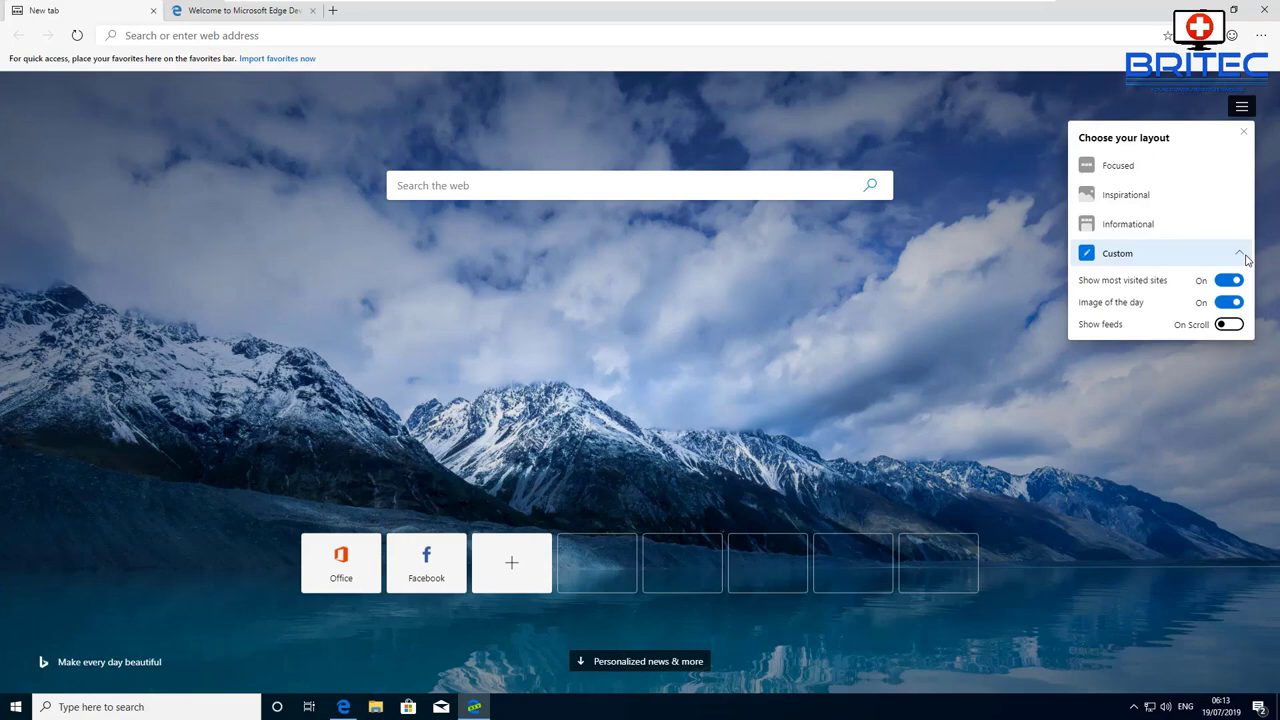
click(1230, 326)
click(1230, 252)
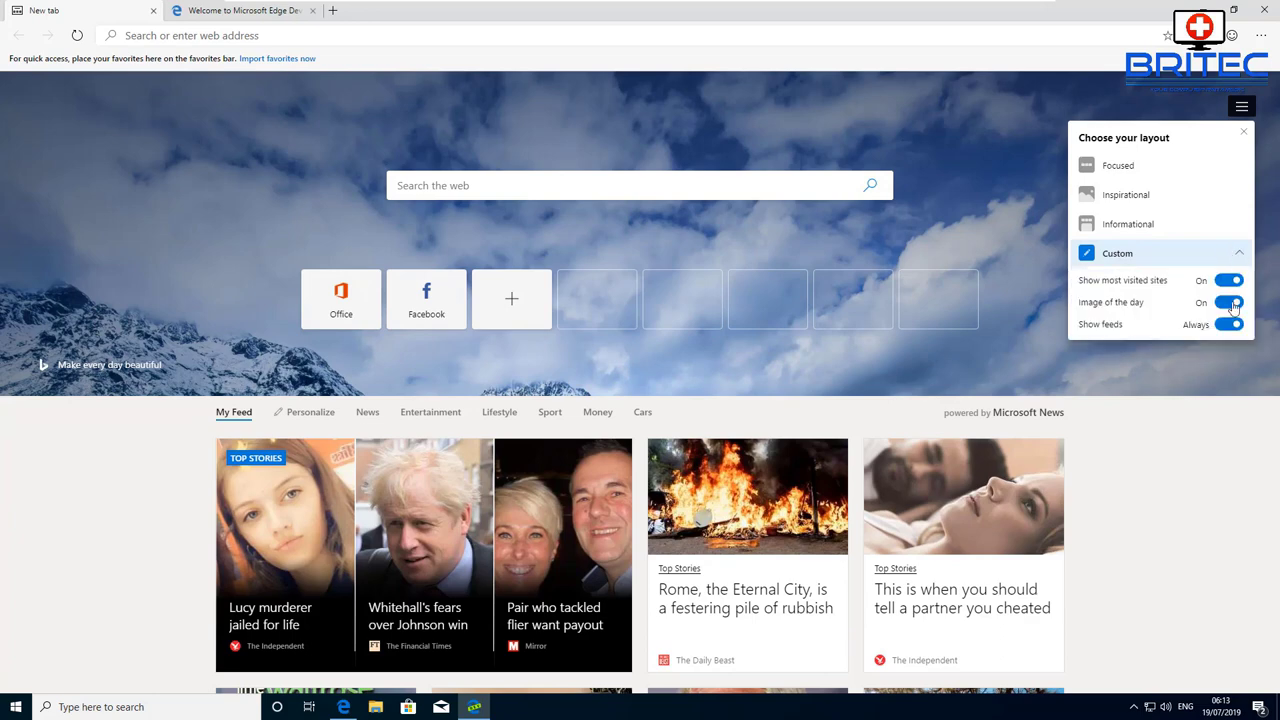
click(1229, 324)
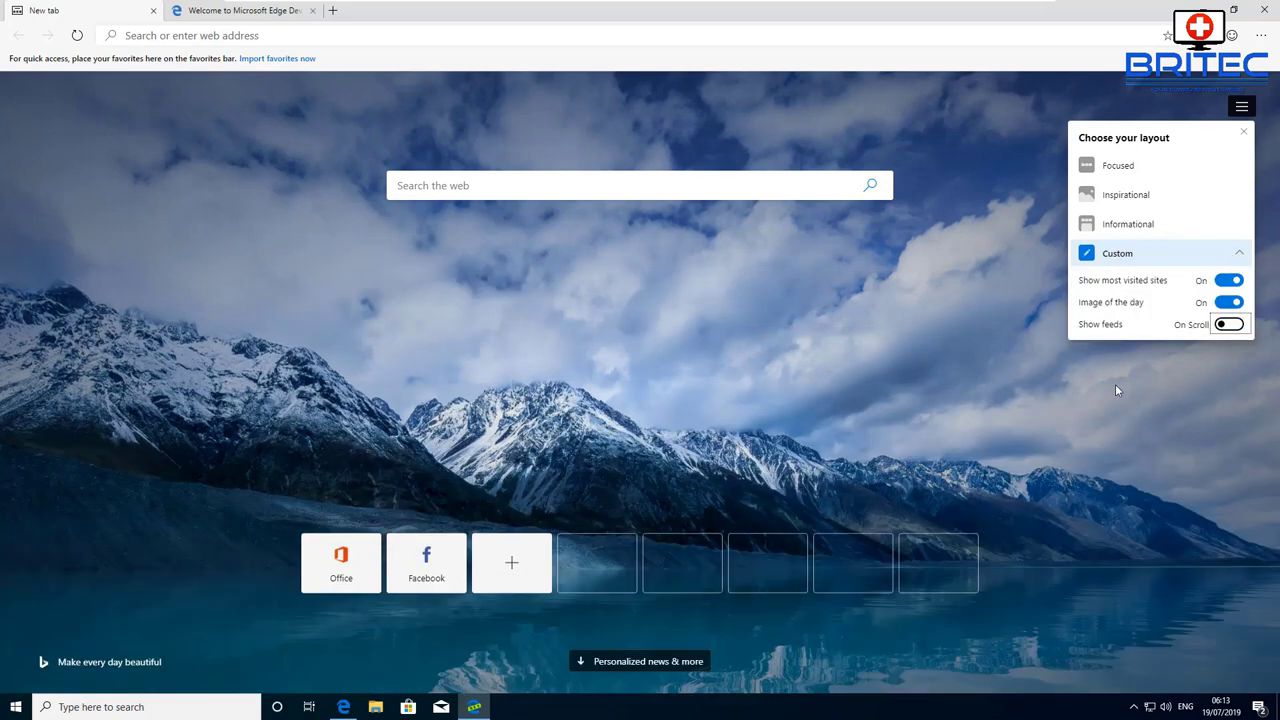
click(1112, 403)
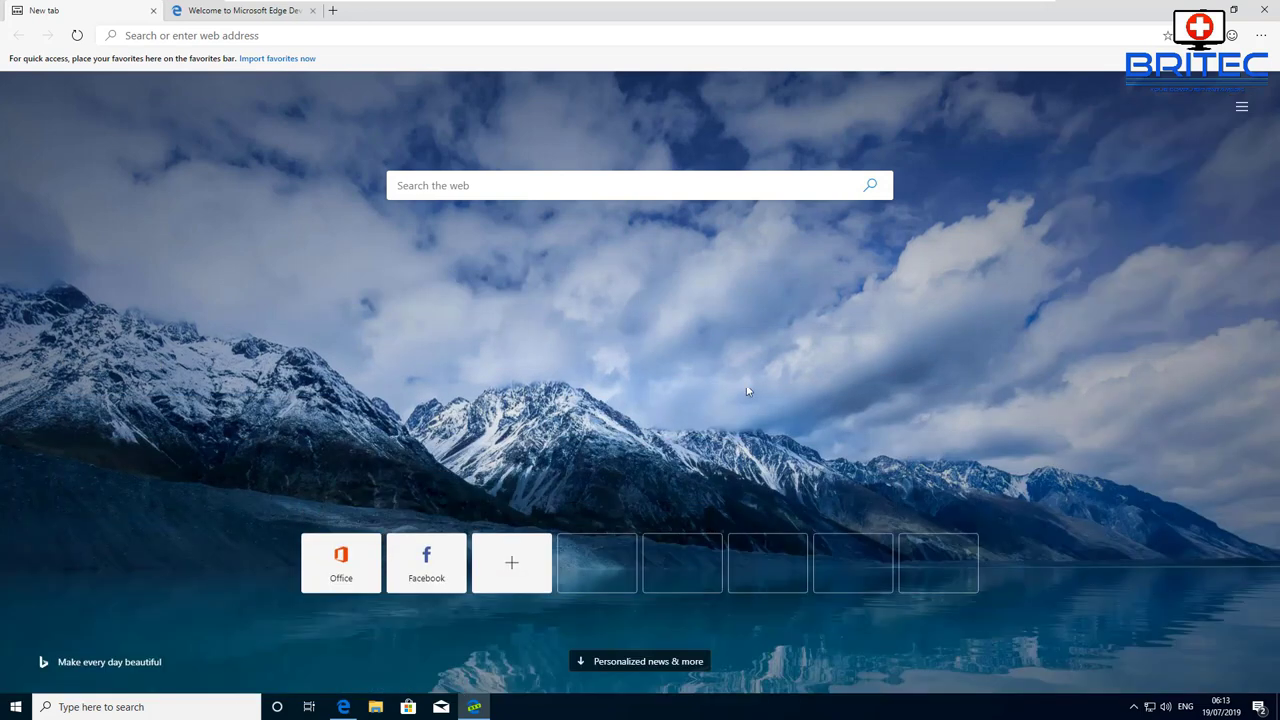
Open the browser settings and set the Appearance theme to Dark.
click(1261, 35)
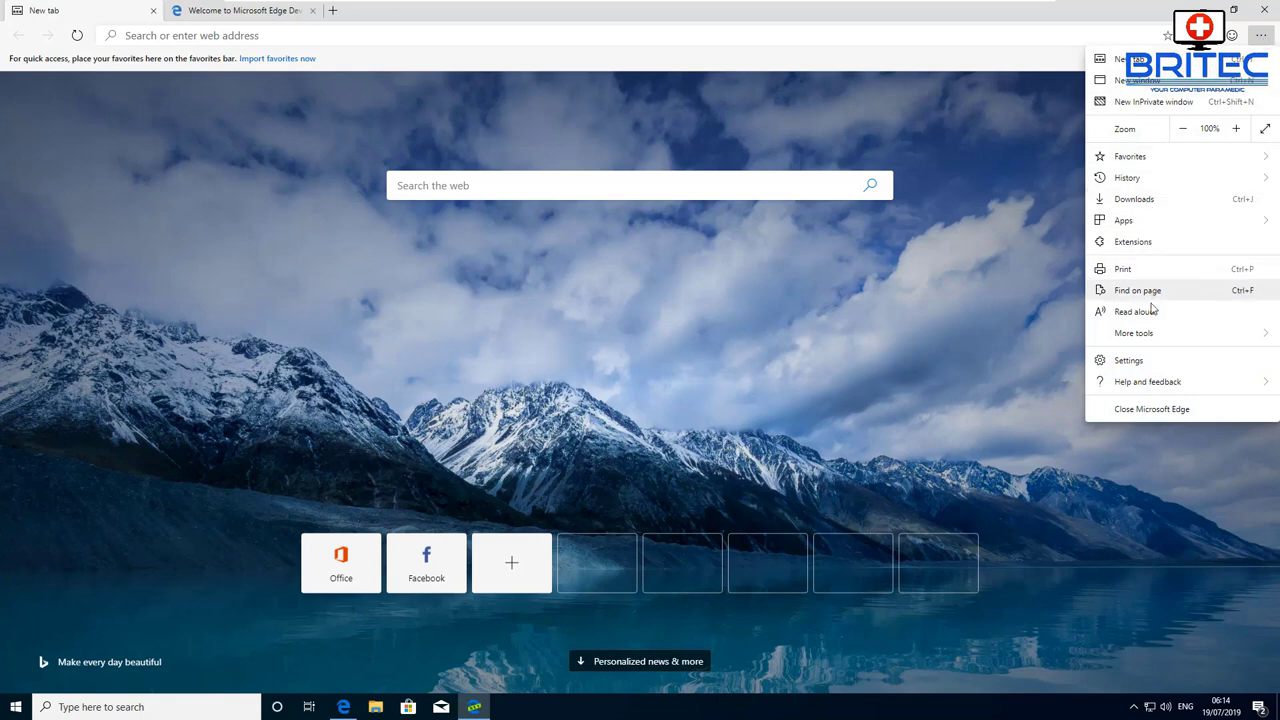
mouse_move(1151, 338)
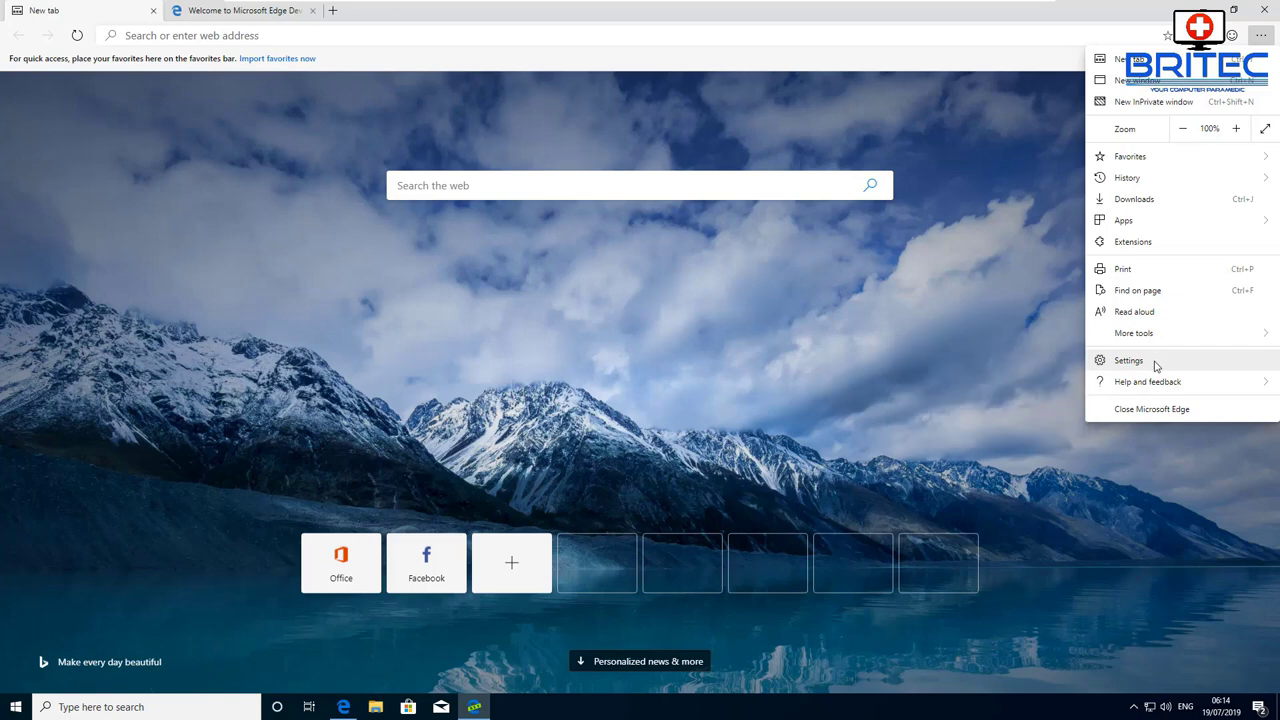
click(1156, 366)
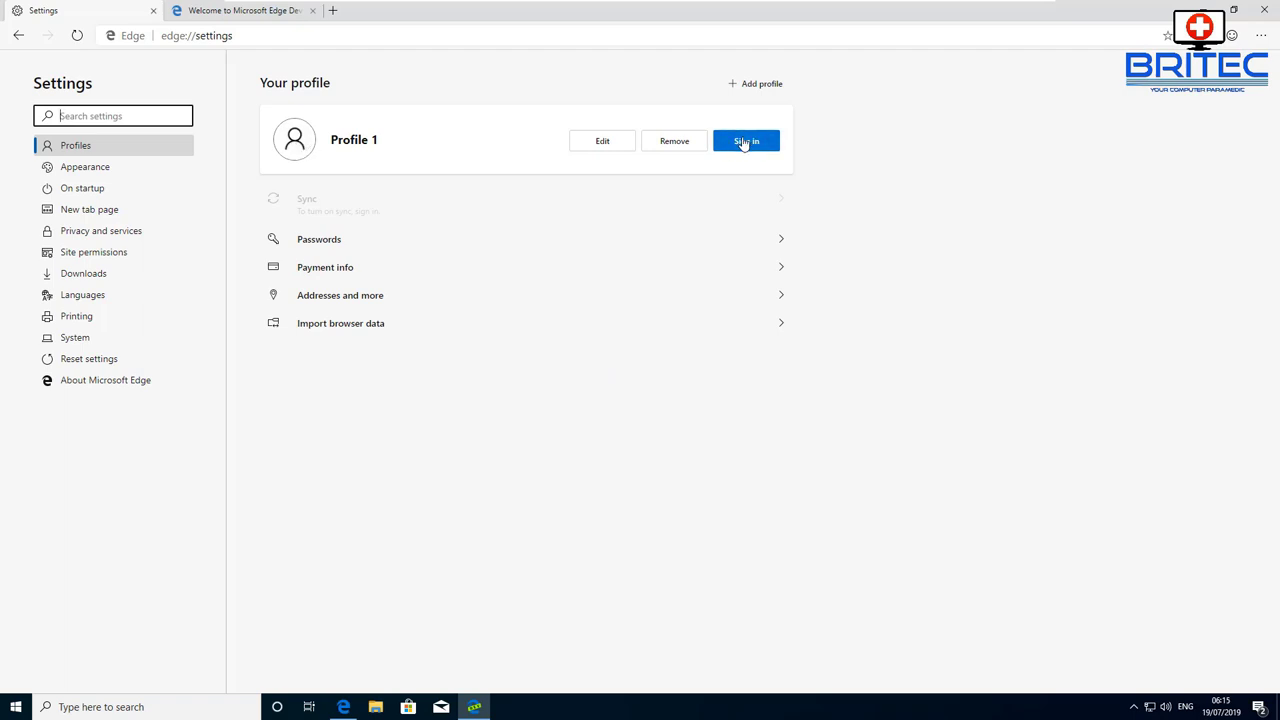
click(86, 170)
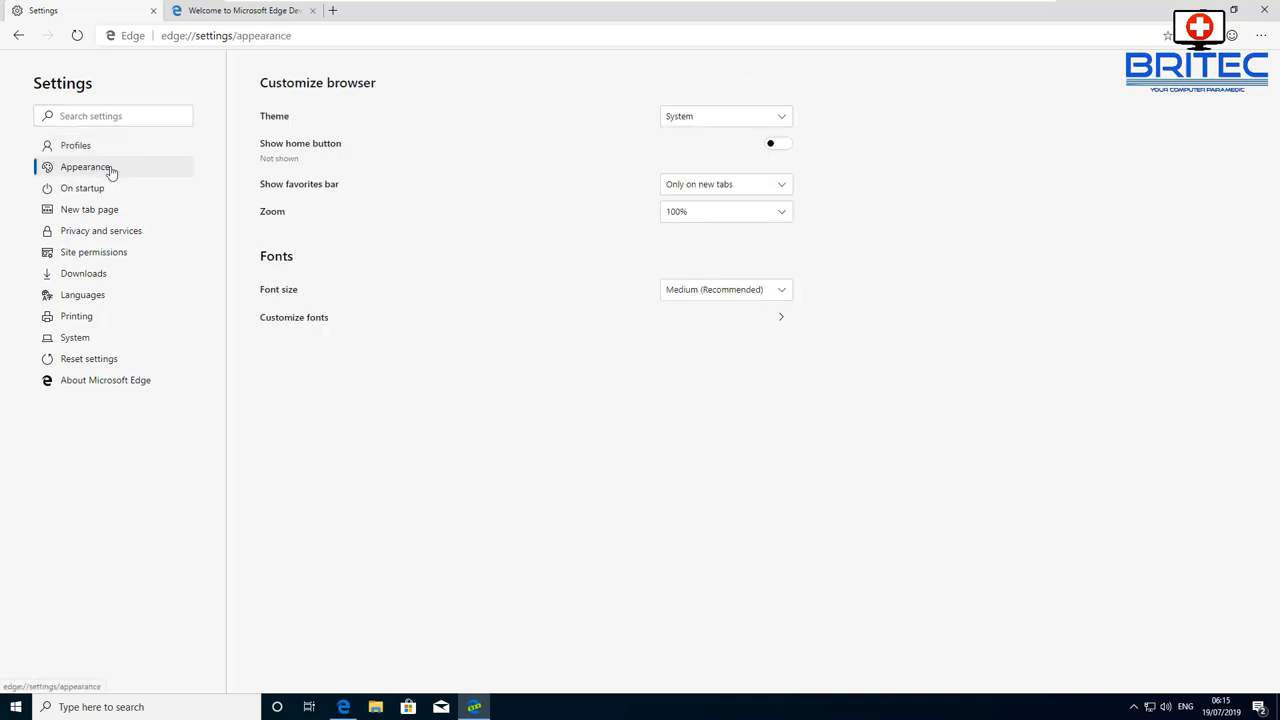
click(784, 117)
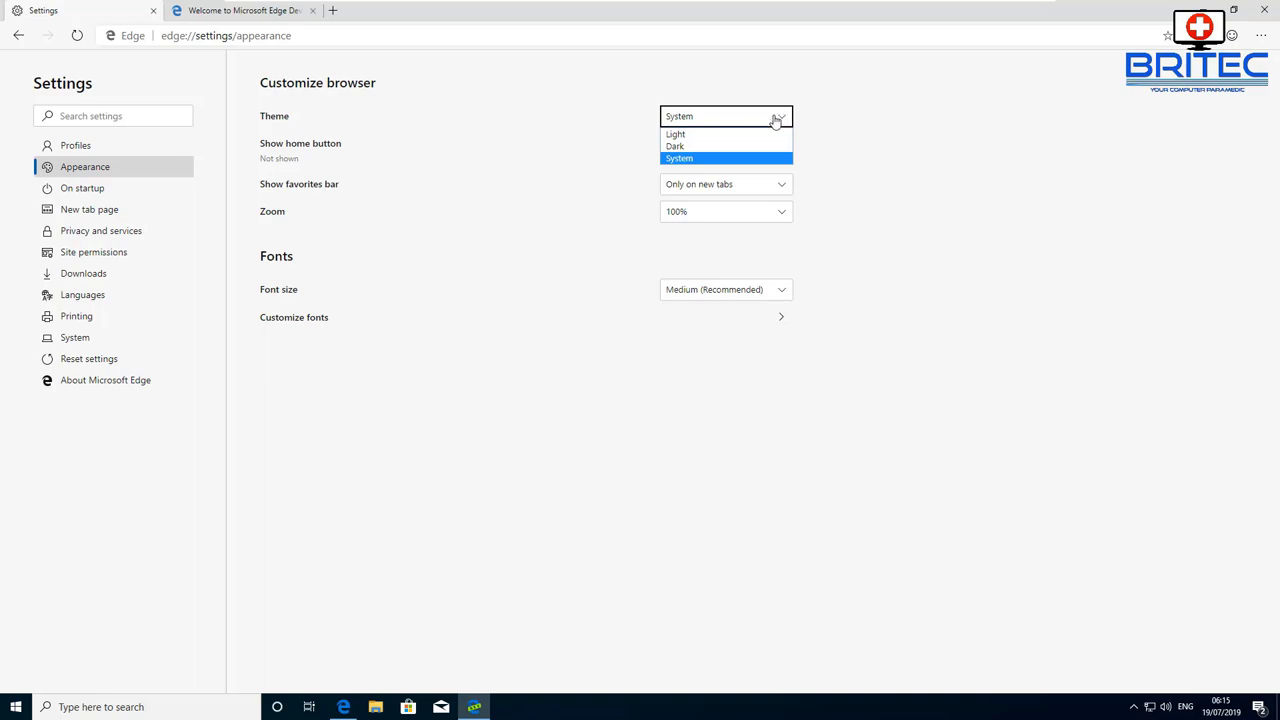
click(680, 146)
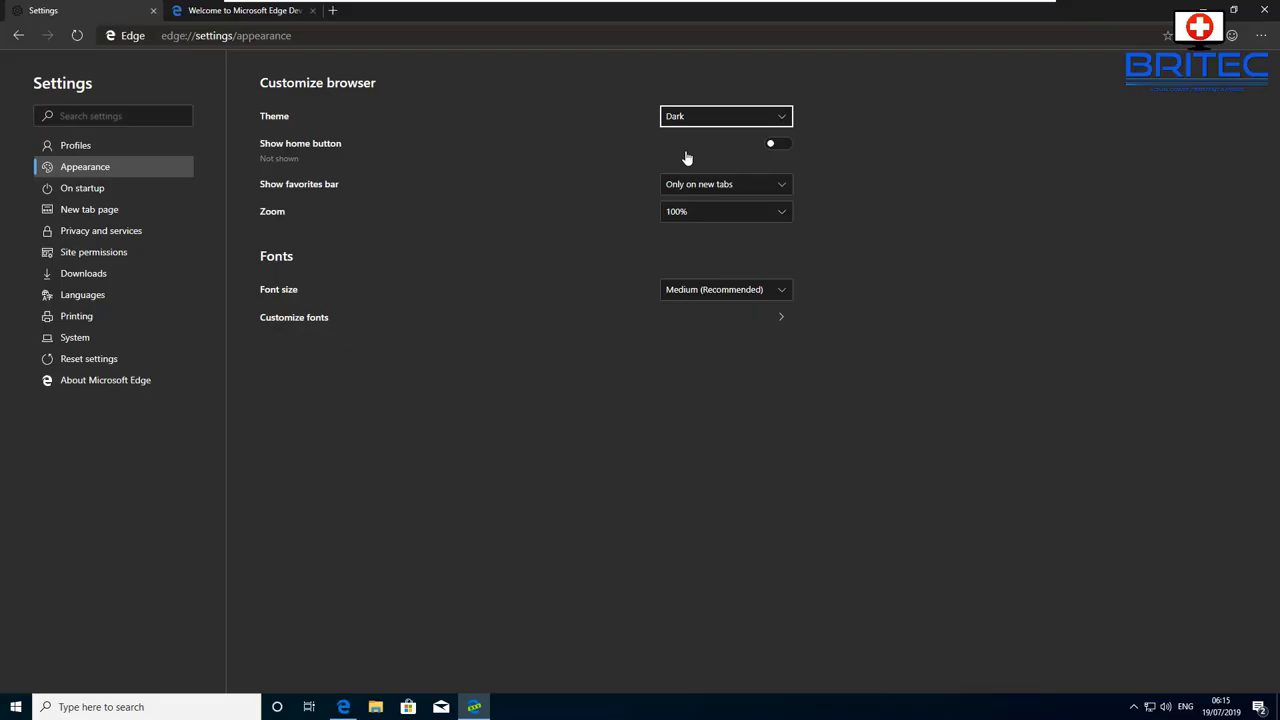
Try the Light theme for the browser and return to Dark.
click(786, 119)
click(757, 135)
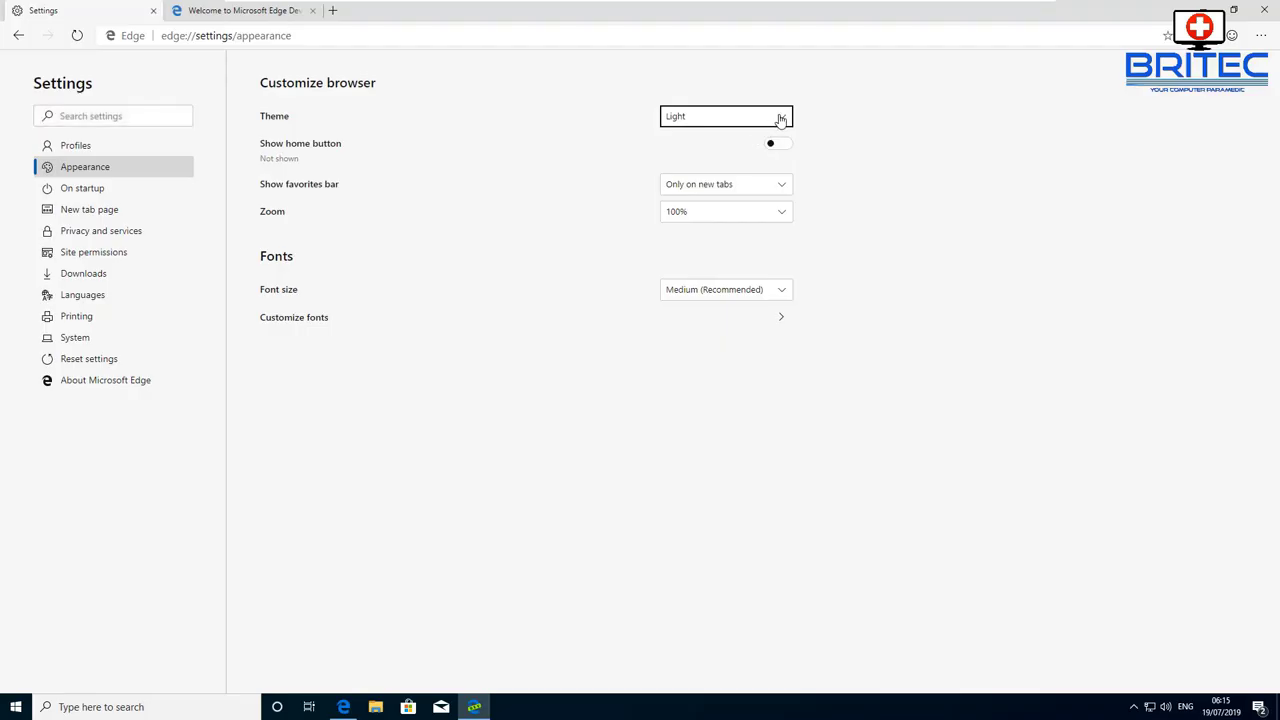
click(782, 119)
click(735, 139)
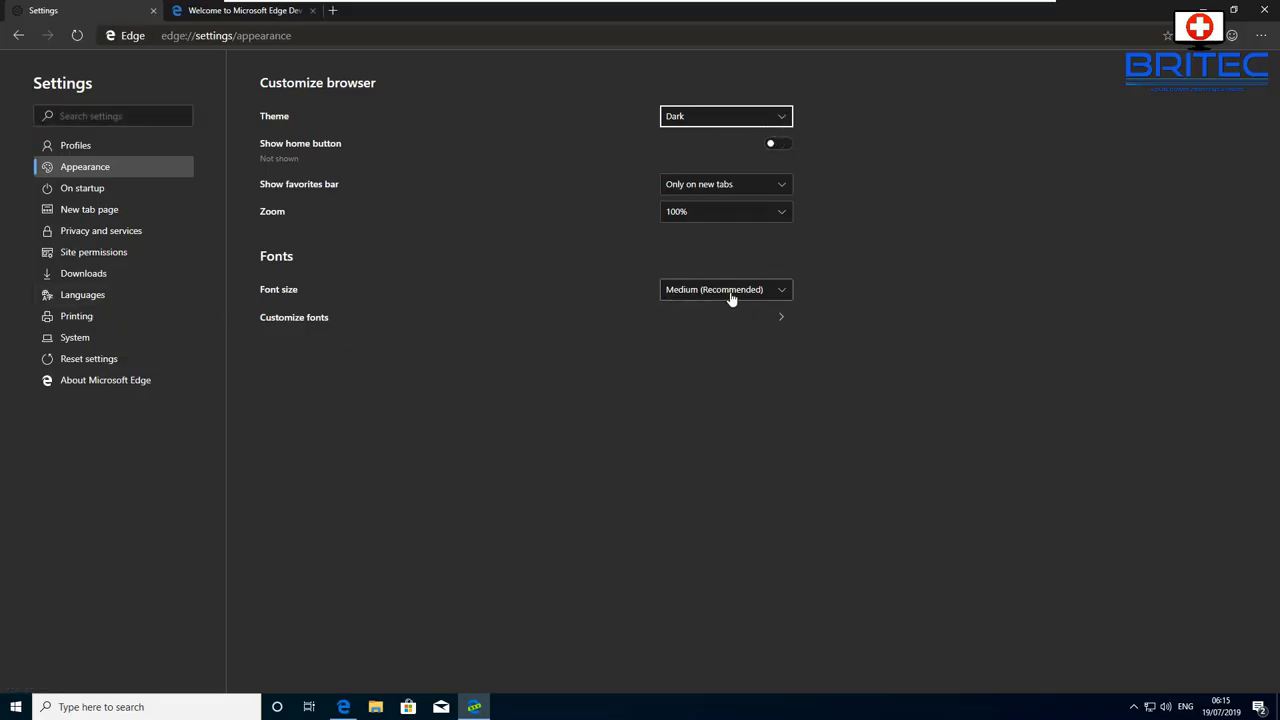
Look at the startup options and turn on sending "Do Not Track" requests in the privacy settings, confirming the request.
click(84, 192)
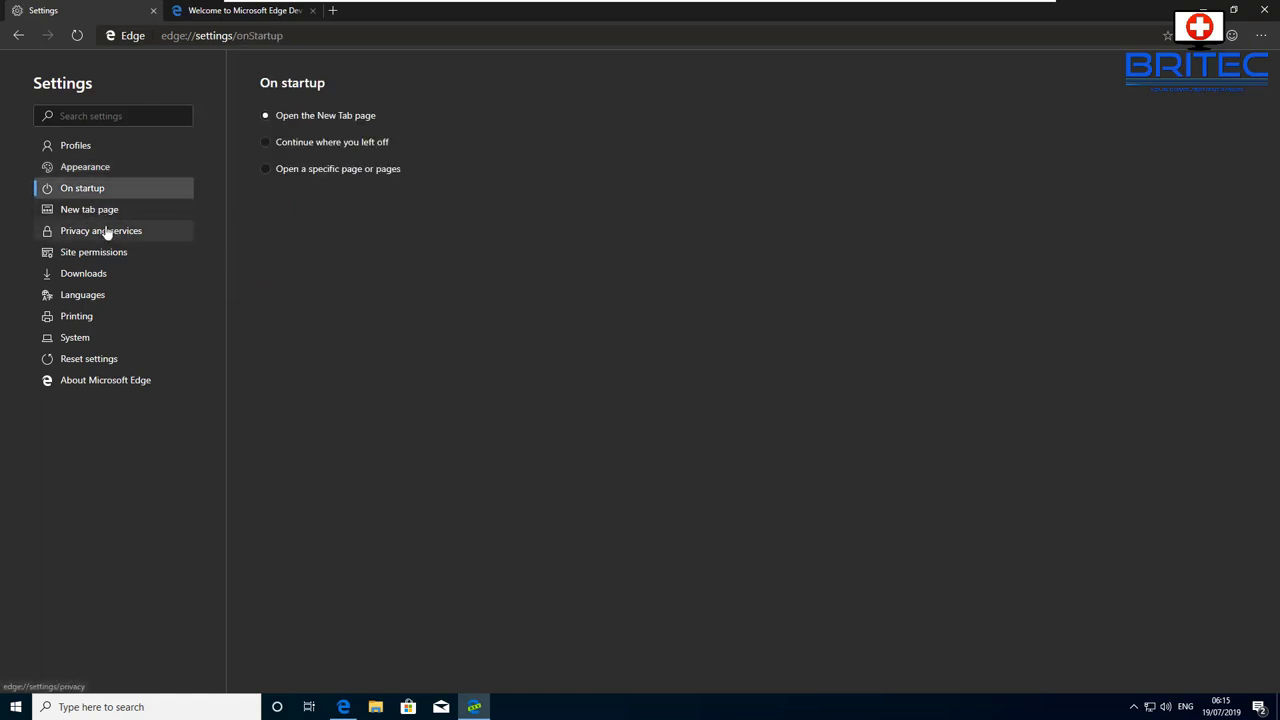
click(104, 231)
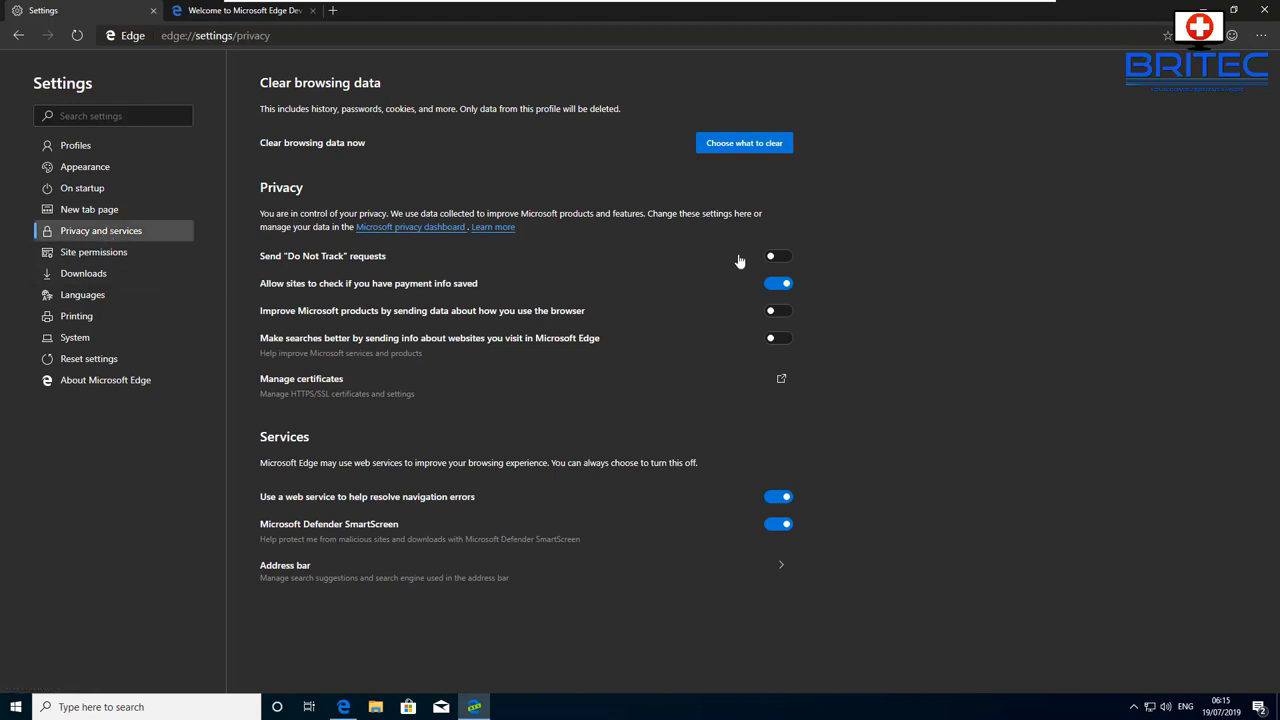
click(777, 256)
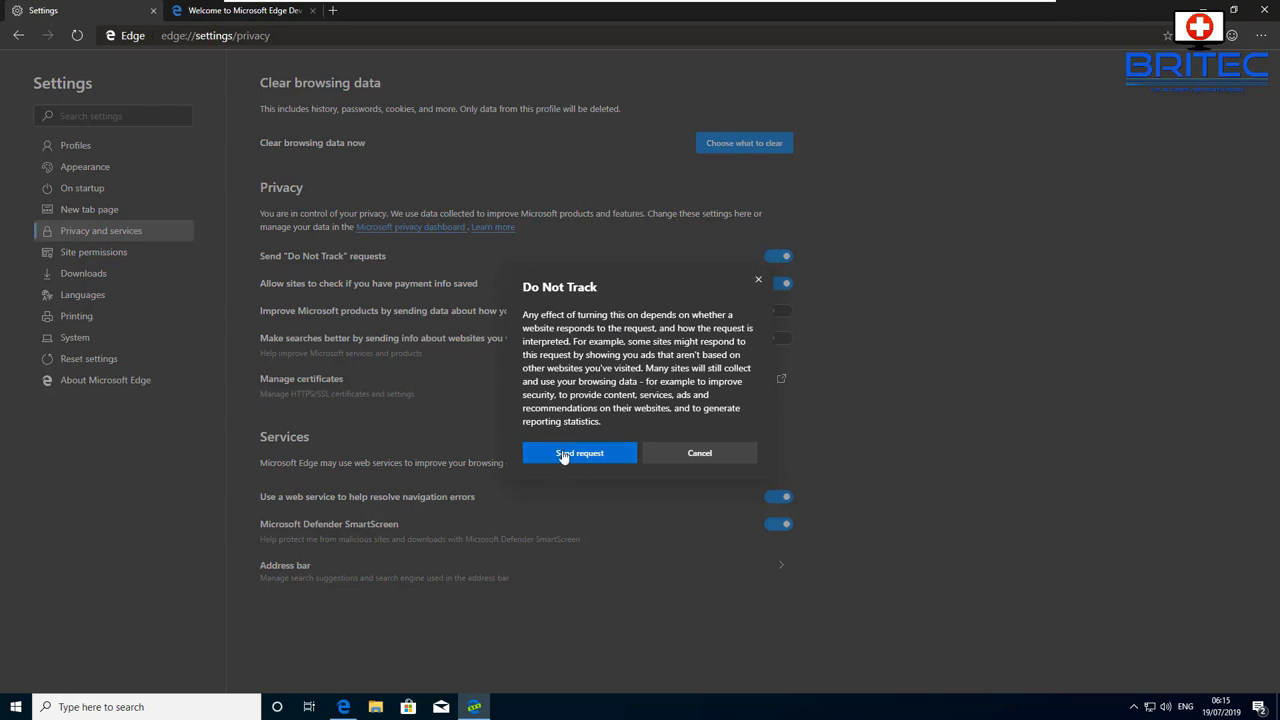
click(563, 456)
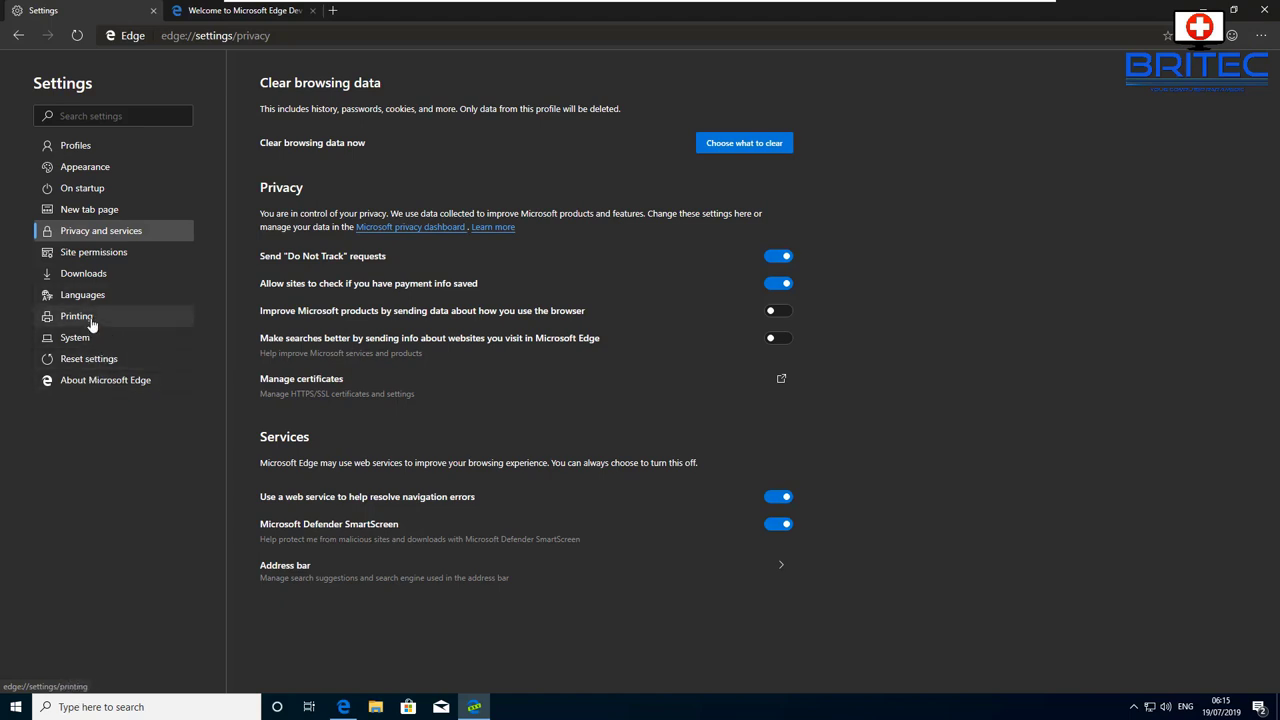
Review the Site permissions, Downloads, Languages and System settings and return to the previous settings page.
click(78, 258)
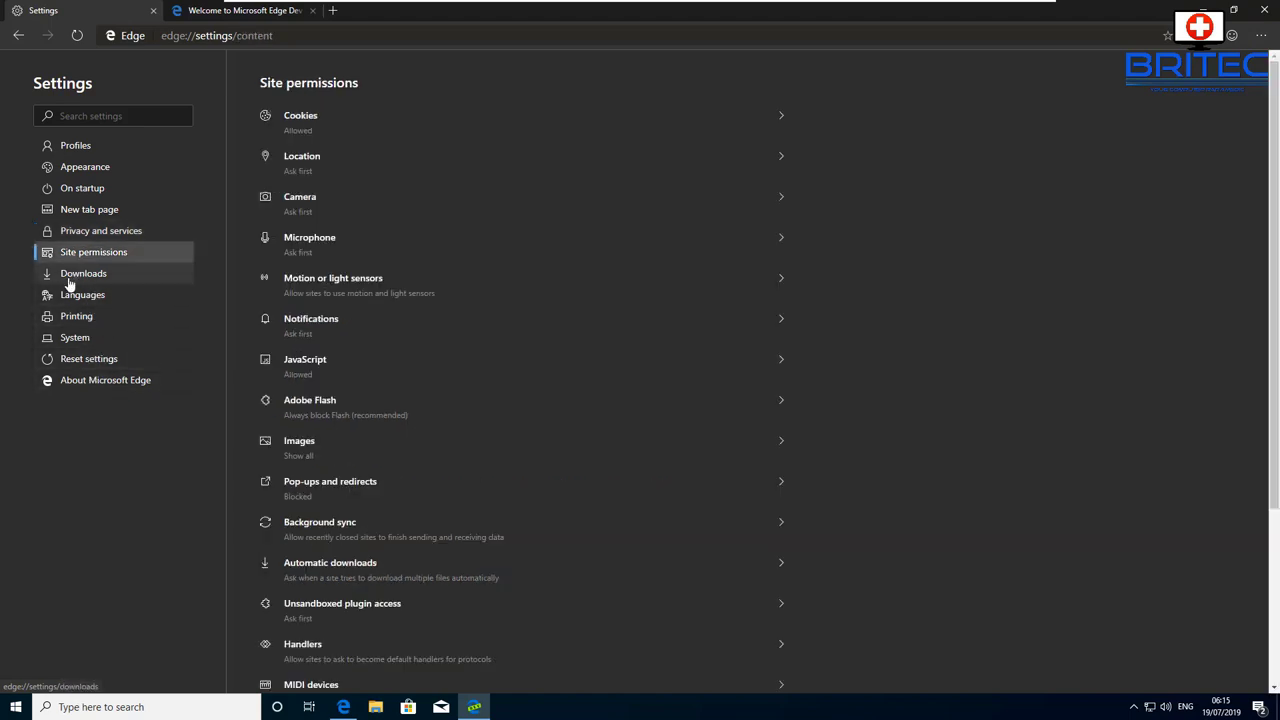
click(72, 278)
click(72, 298)
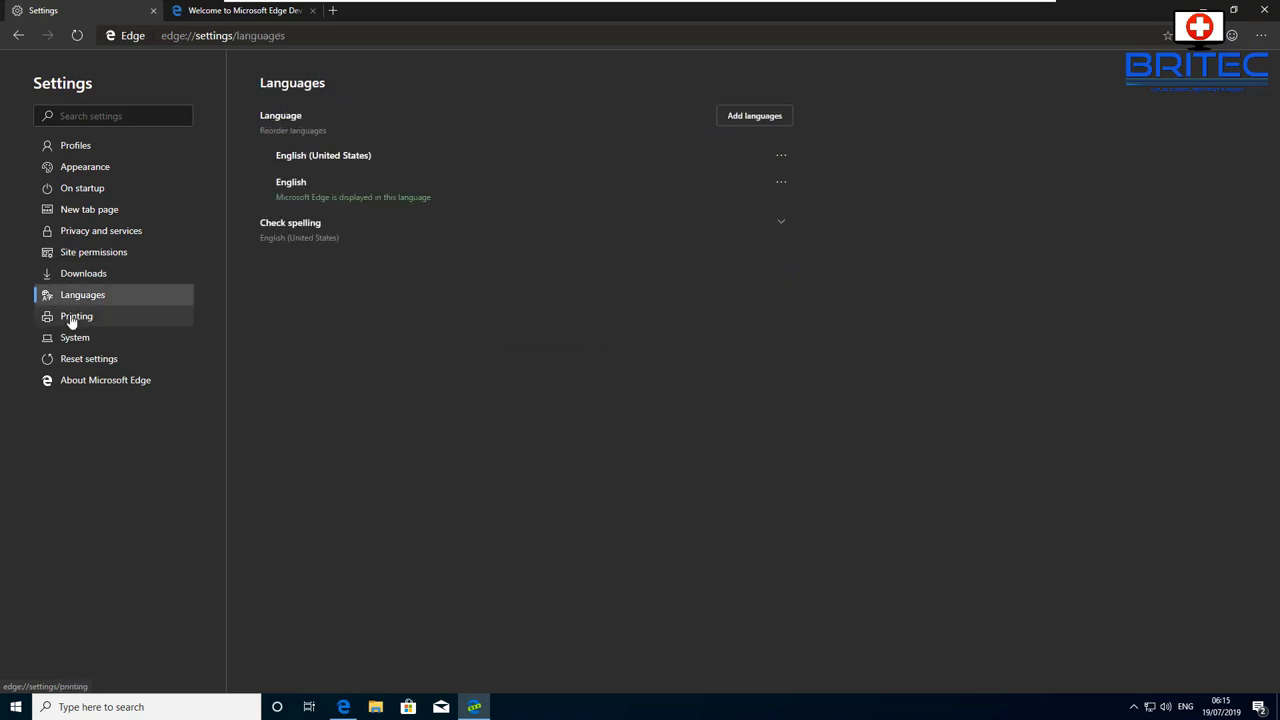
click(76, 342)
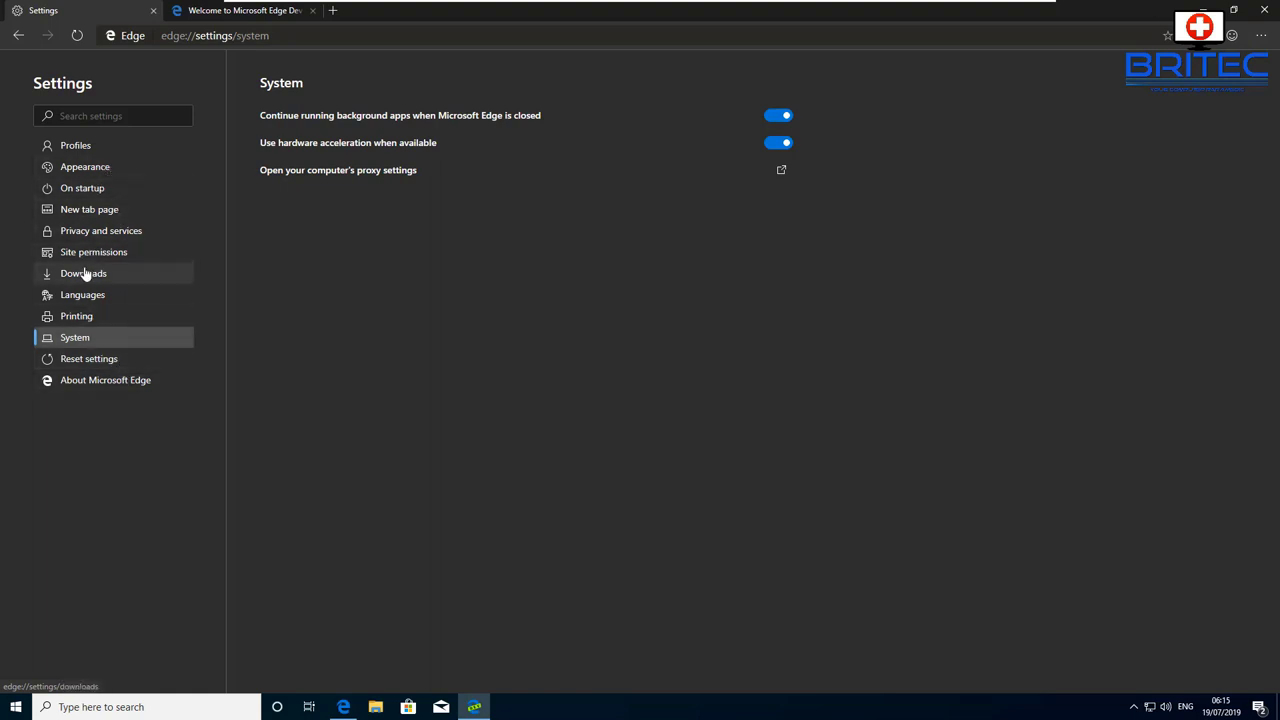
click(17, 38)
Open the Extensions page and browse the extensions offered in the Microsoft Store's Edge Insider Addons catalogue.
click(1258, 38)
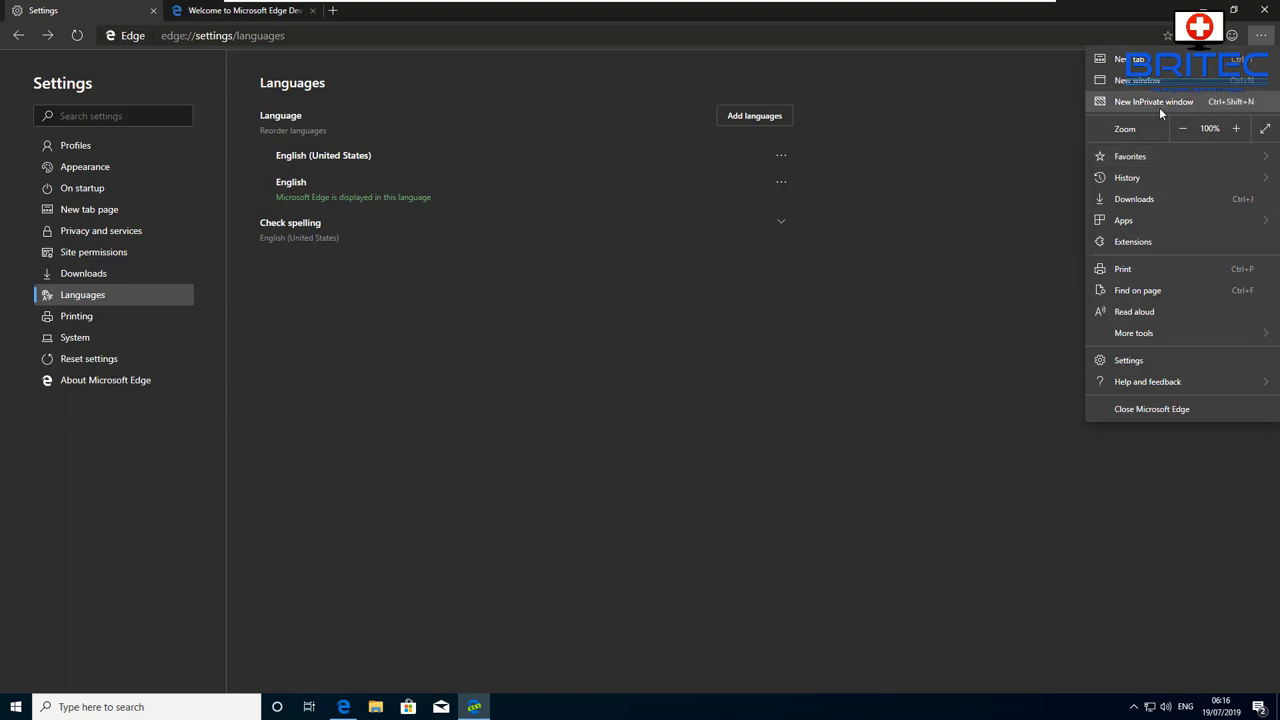
click(1154, 241)
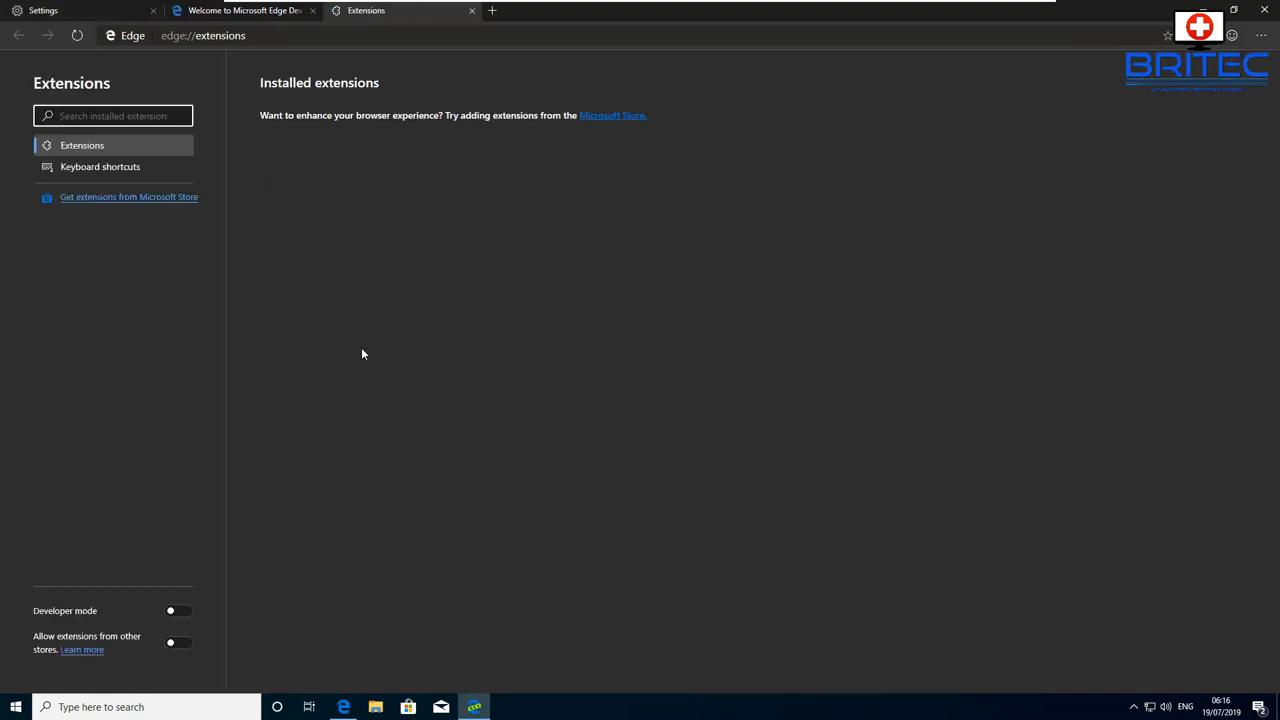
click(116, 197)
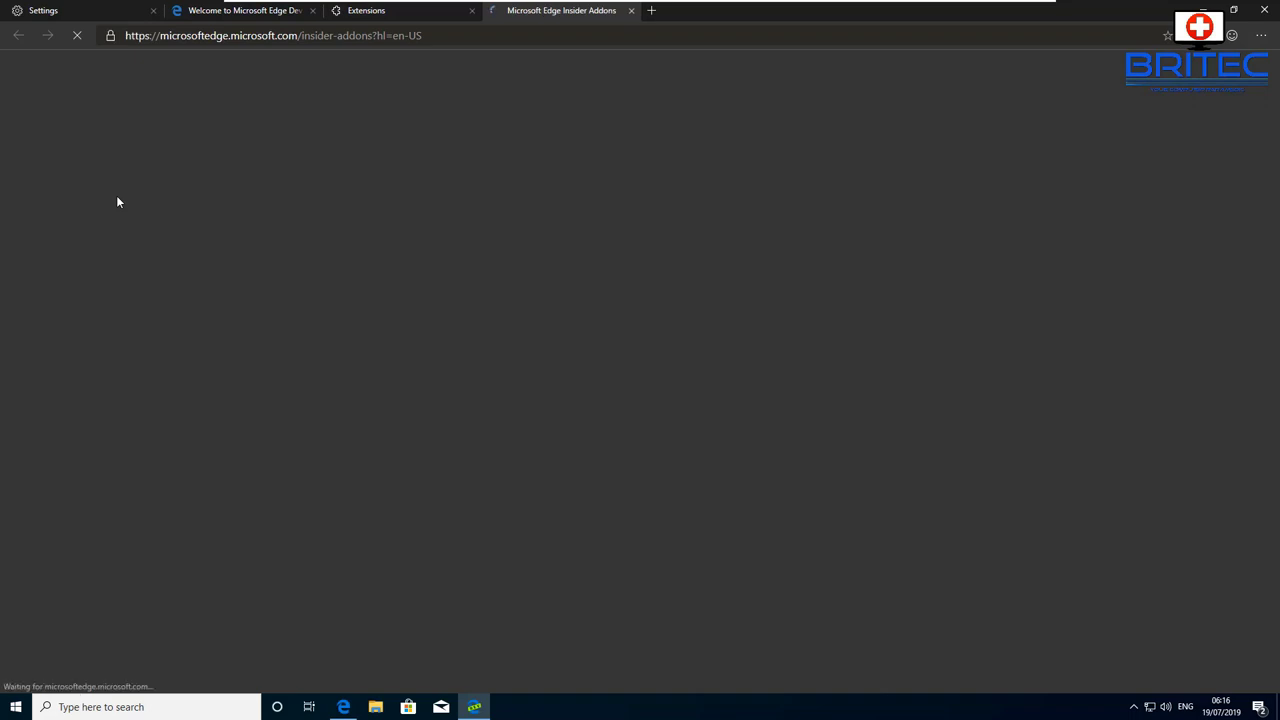
scroll(485, 347, down, 10)
scroll(485, 347, down, 3)
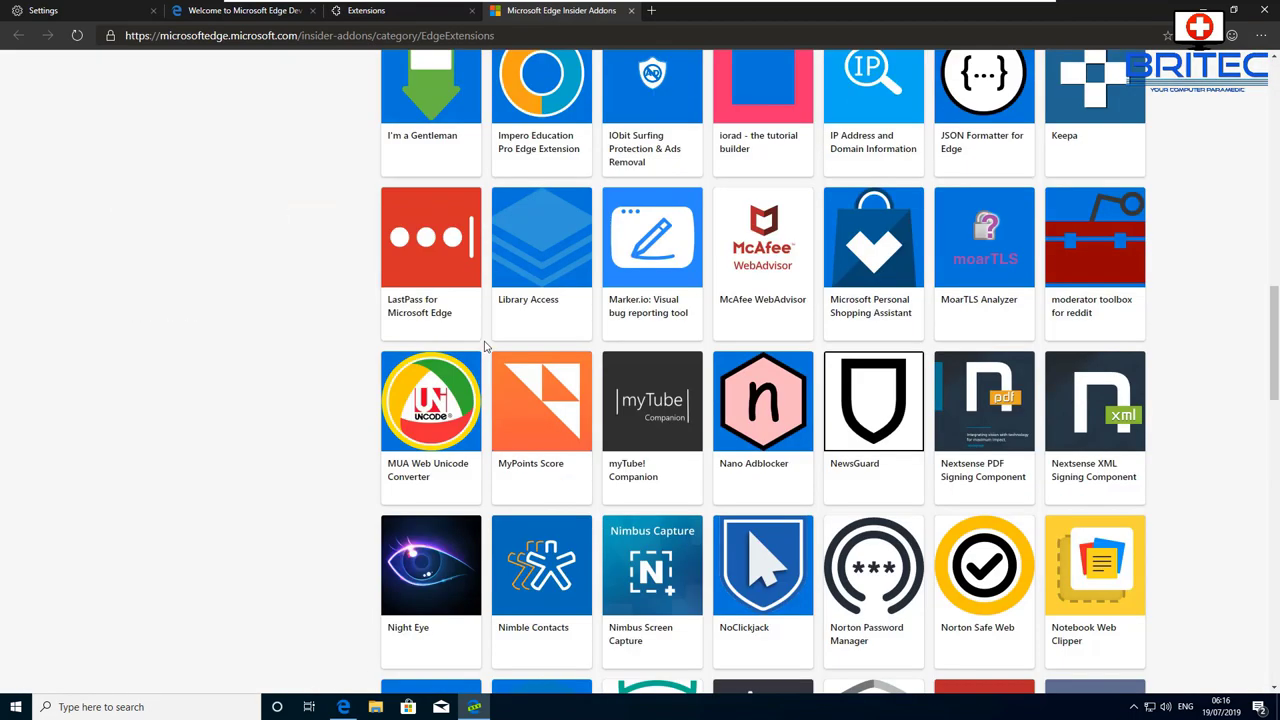
scroll(485, 347, up, 5)
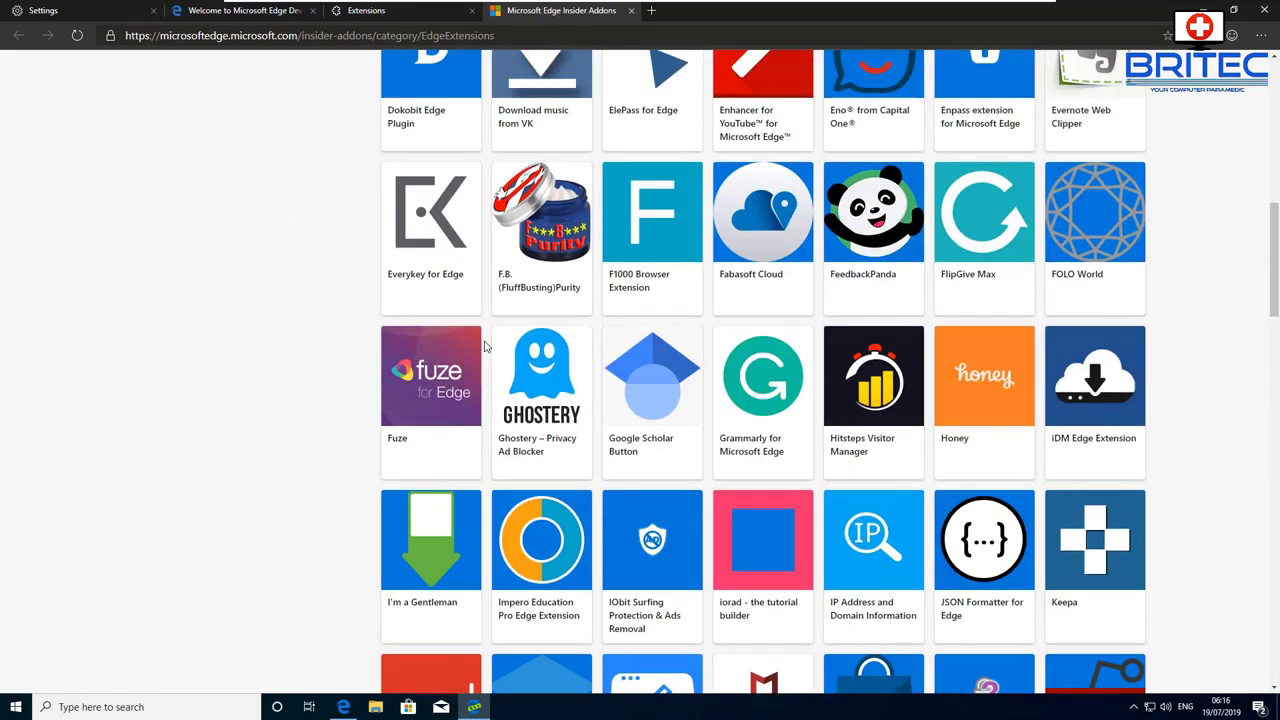
scroll(485, 347, up, 2)
scroll(485, 347, down, 12)
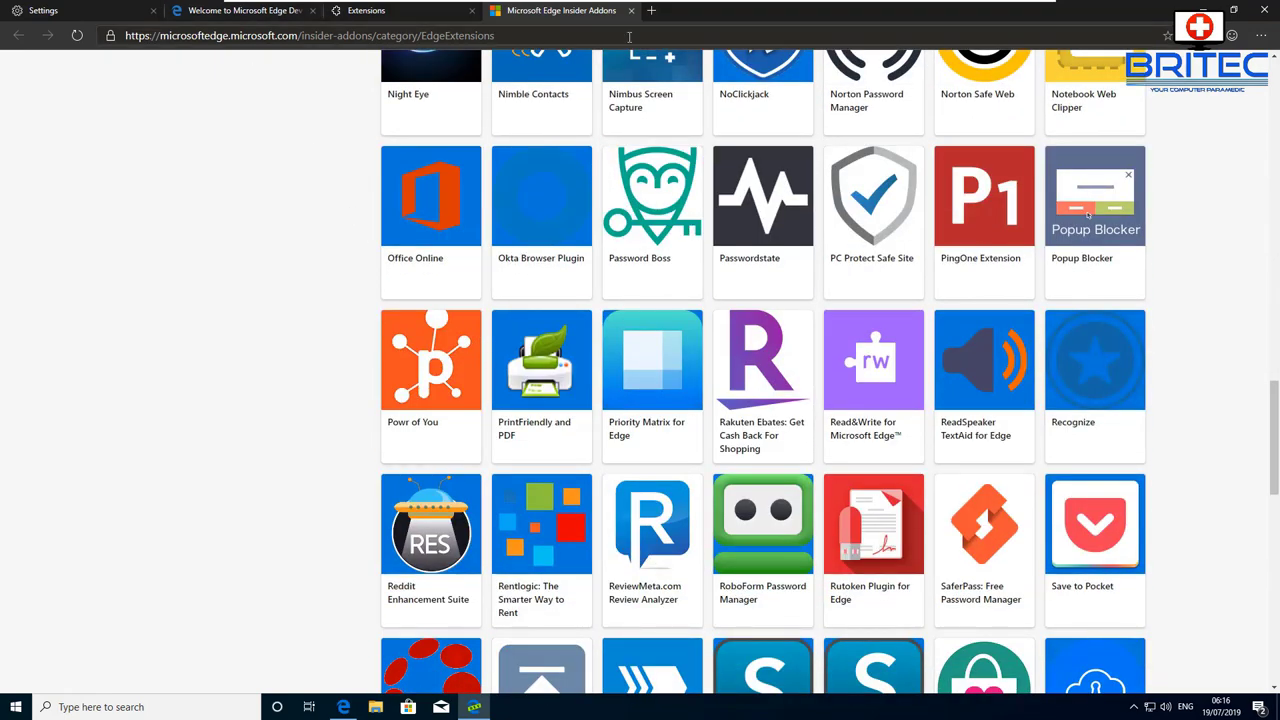
Close the Insider Addons, Extensions and Welcome tabs and exit the browser.
click(631, 11)
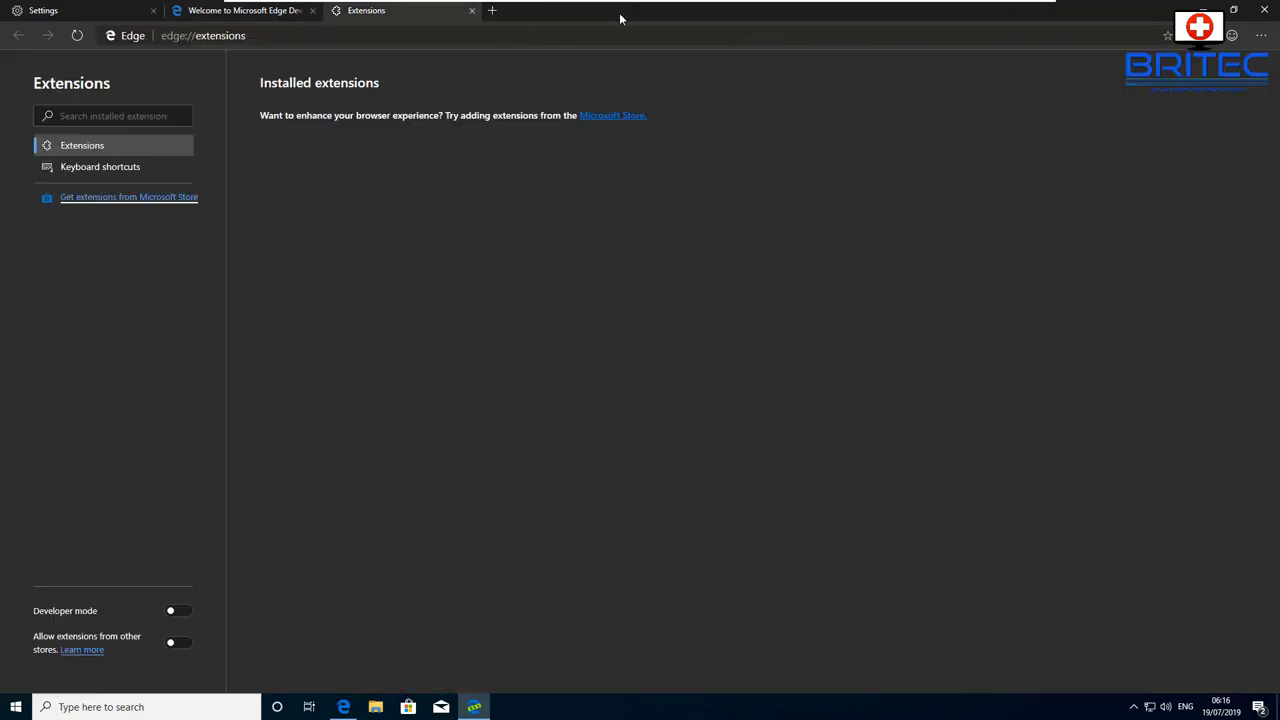
click(472, 10)
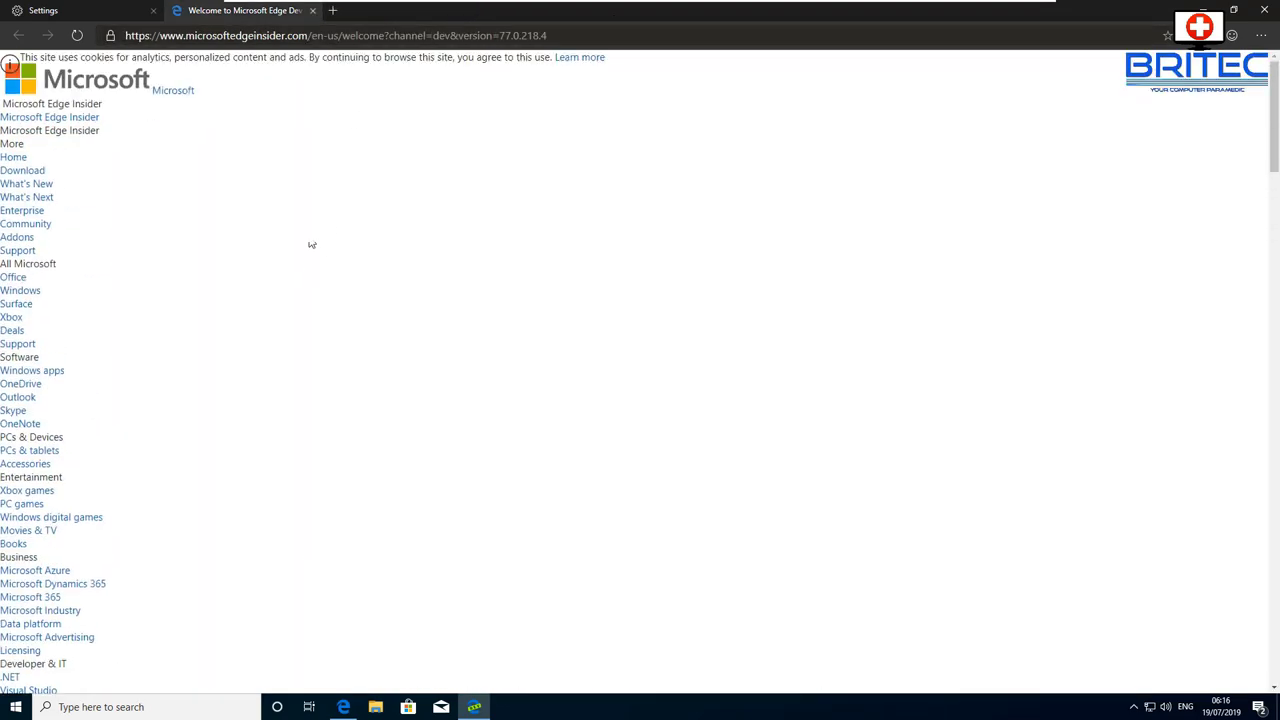
click(312, 10)
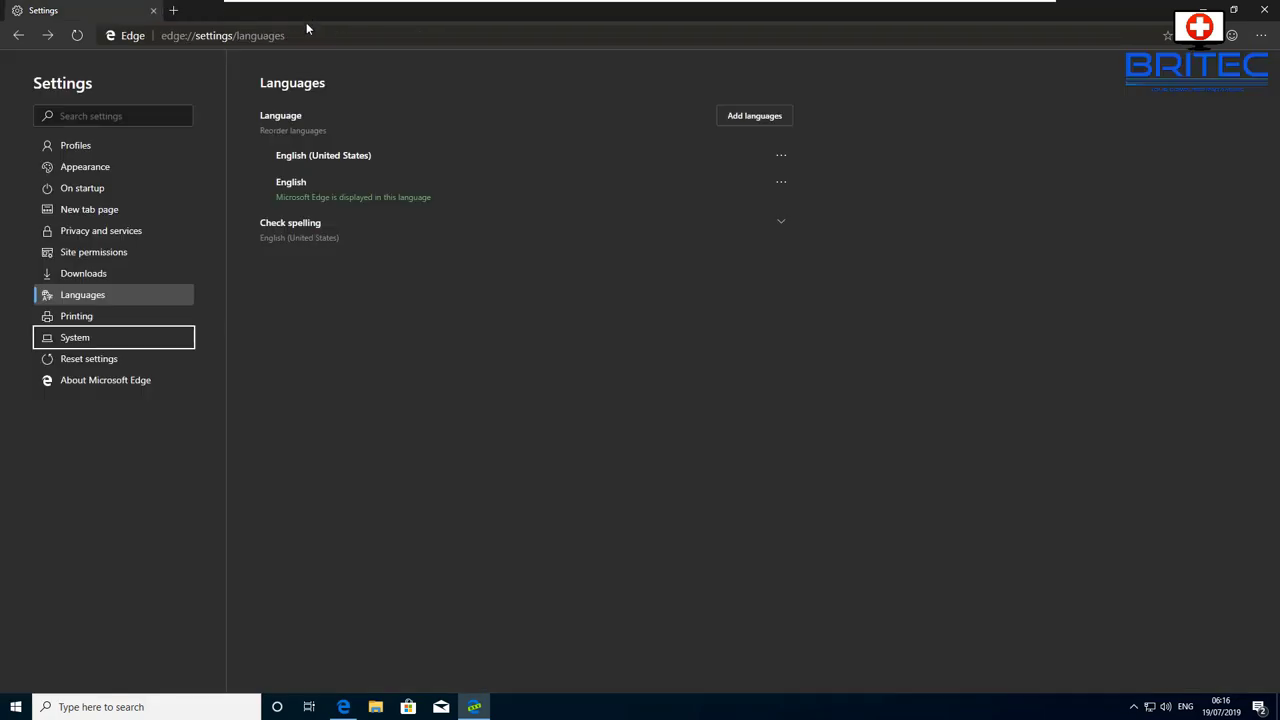
click(1264, 9)
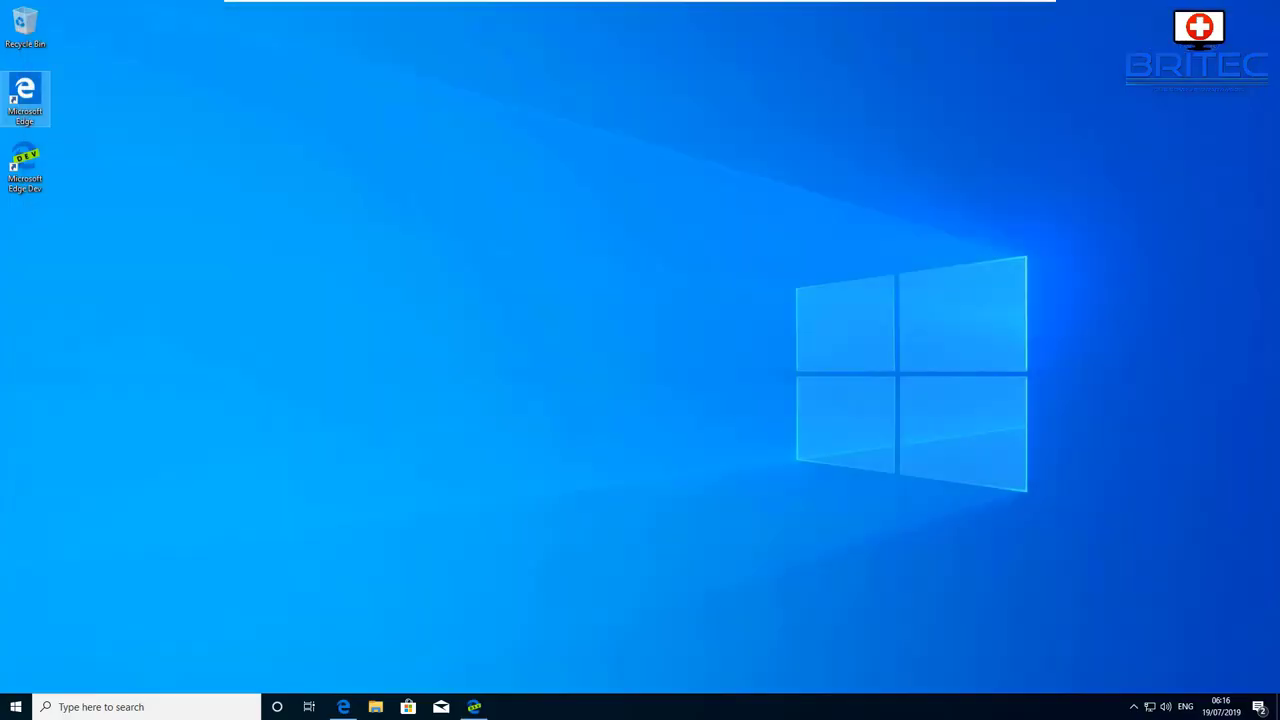
Relaunch Microsoft Edge Dev and make it the default web browser in Windows, switching anyway, and close the Default apps settings.
click(25, 160)
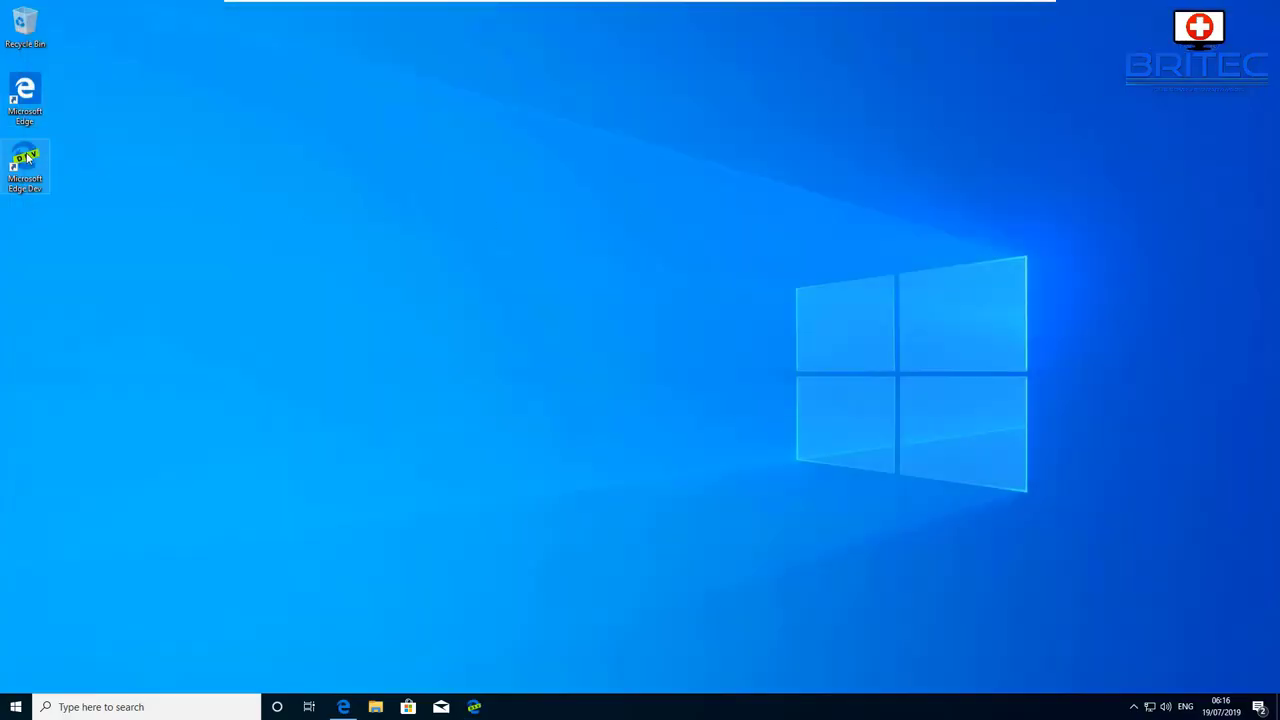
double_click(27, 160)
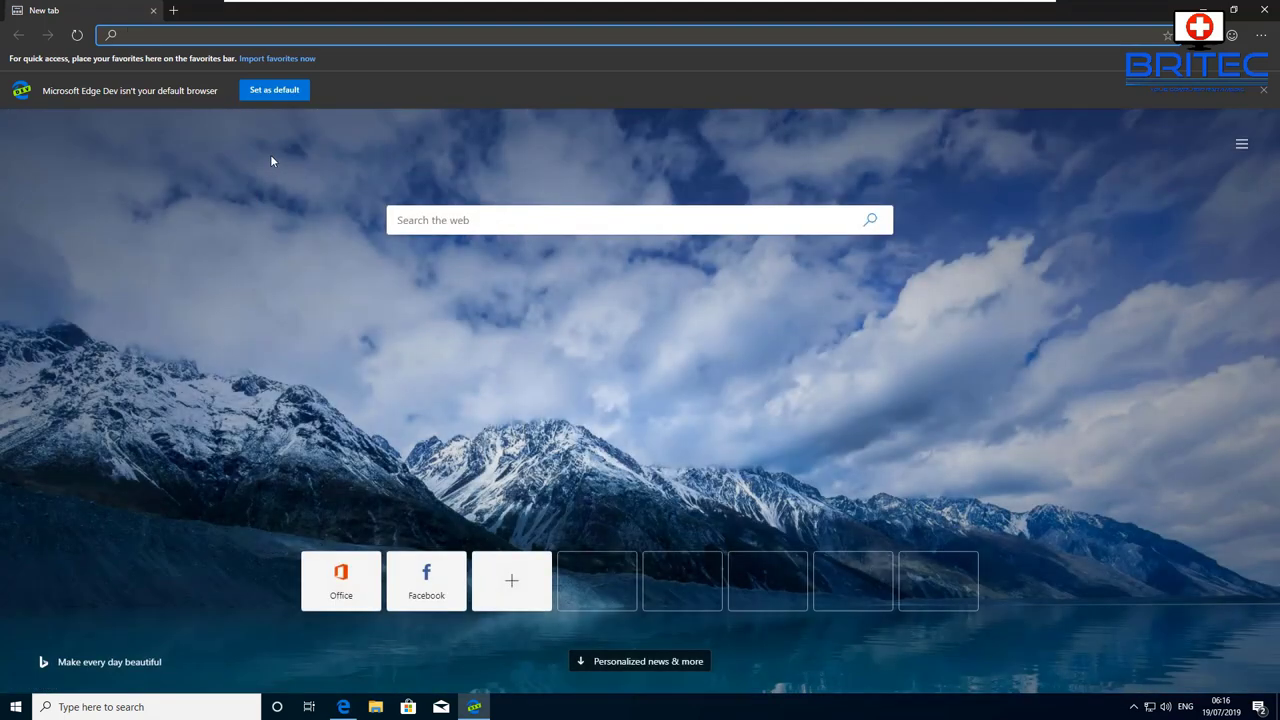
click(286, 96)
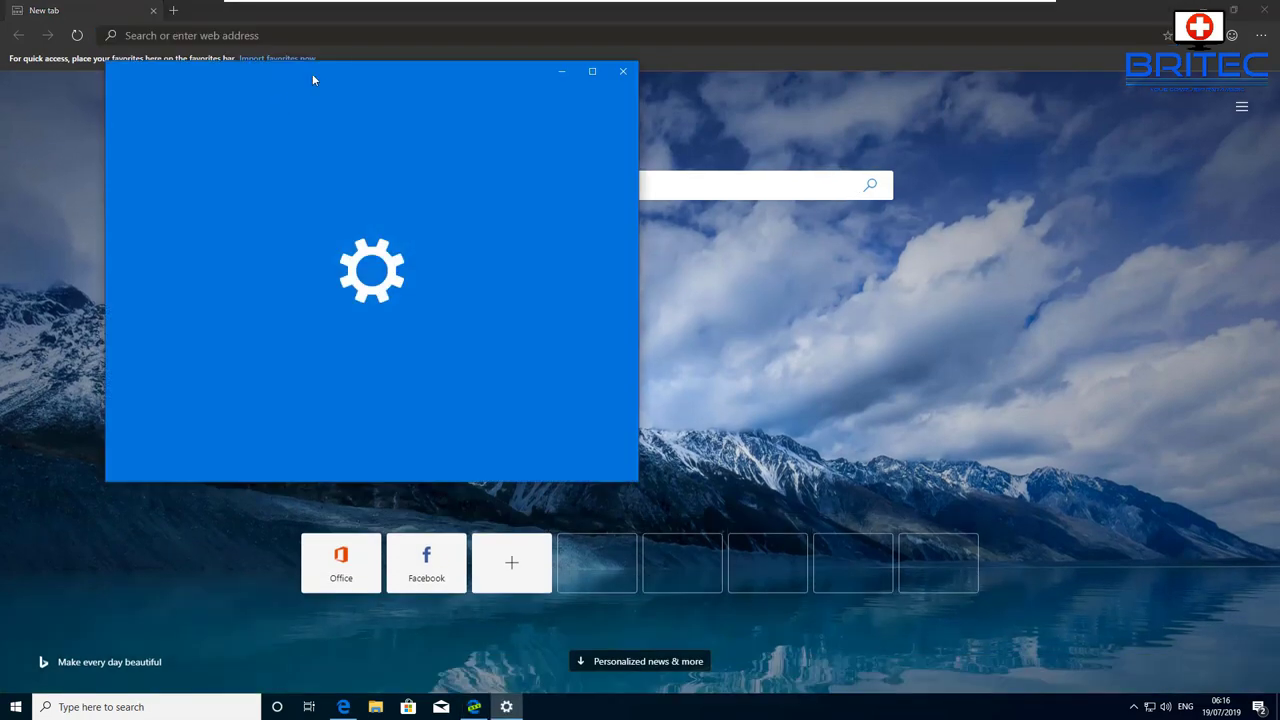
drag(316, 75, 594, 160)
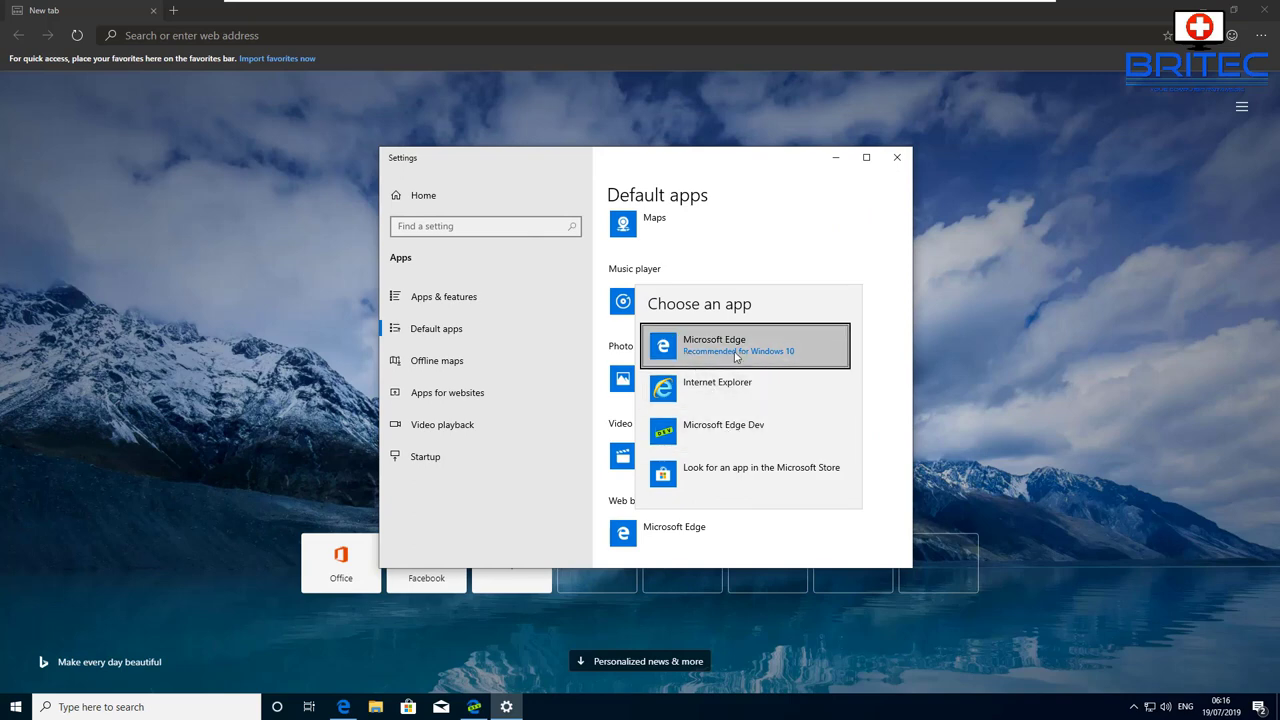
click(730, 426)
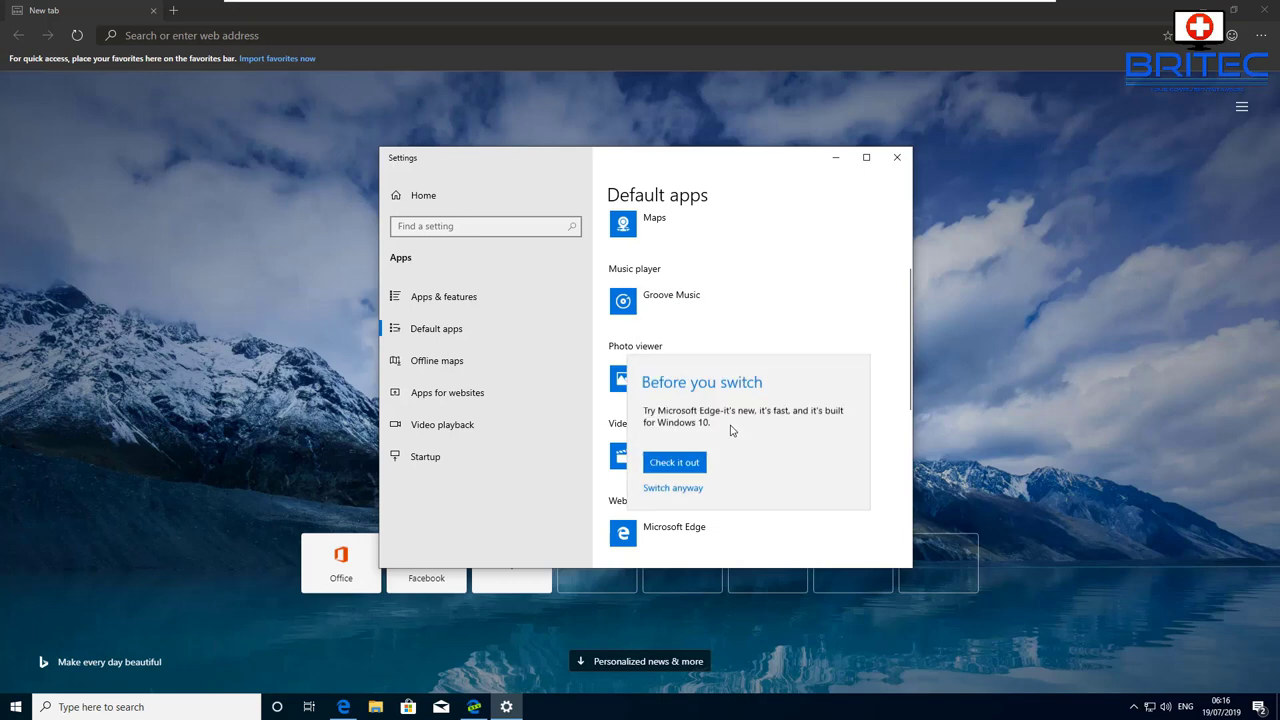
click(673, 488)
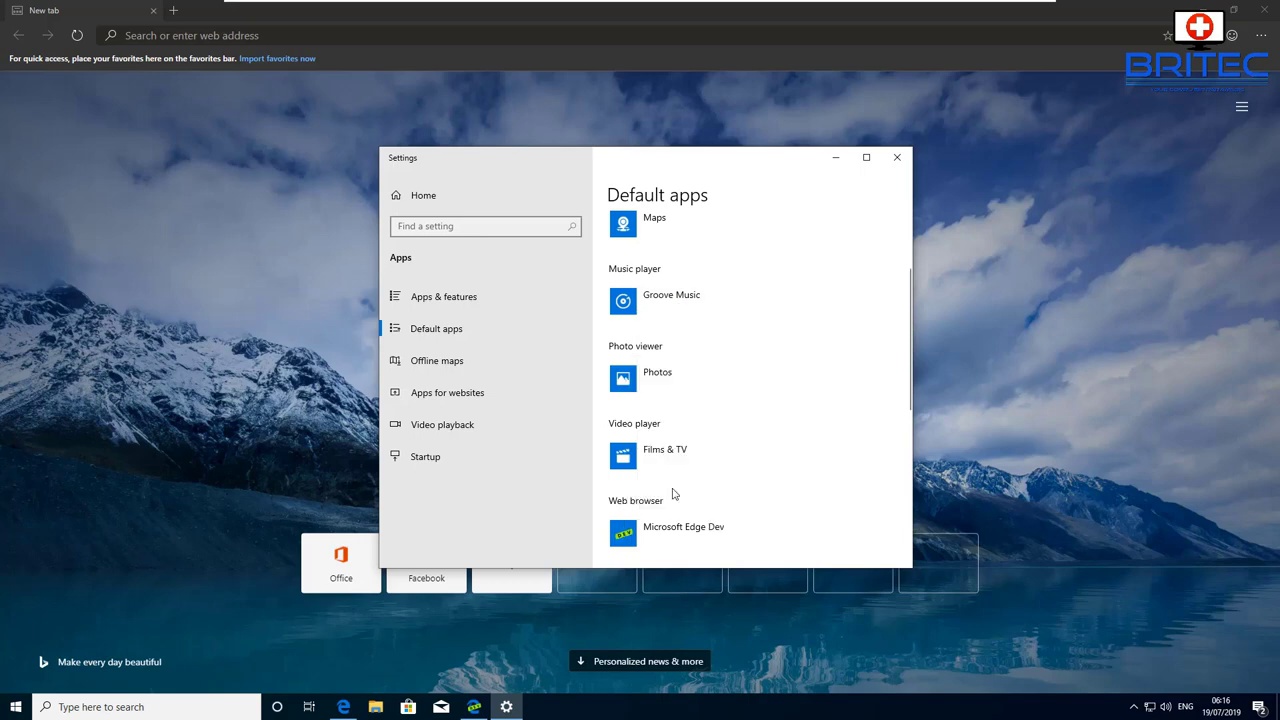
click(897, 161)
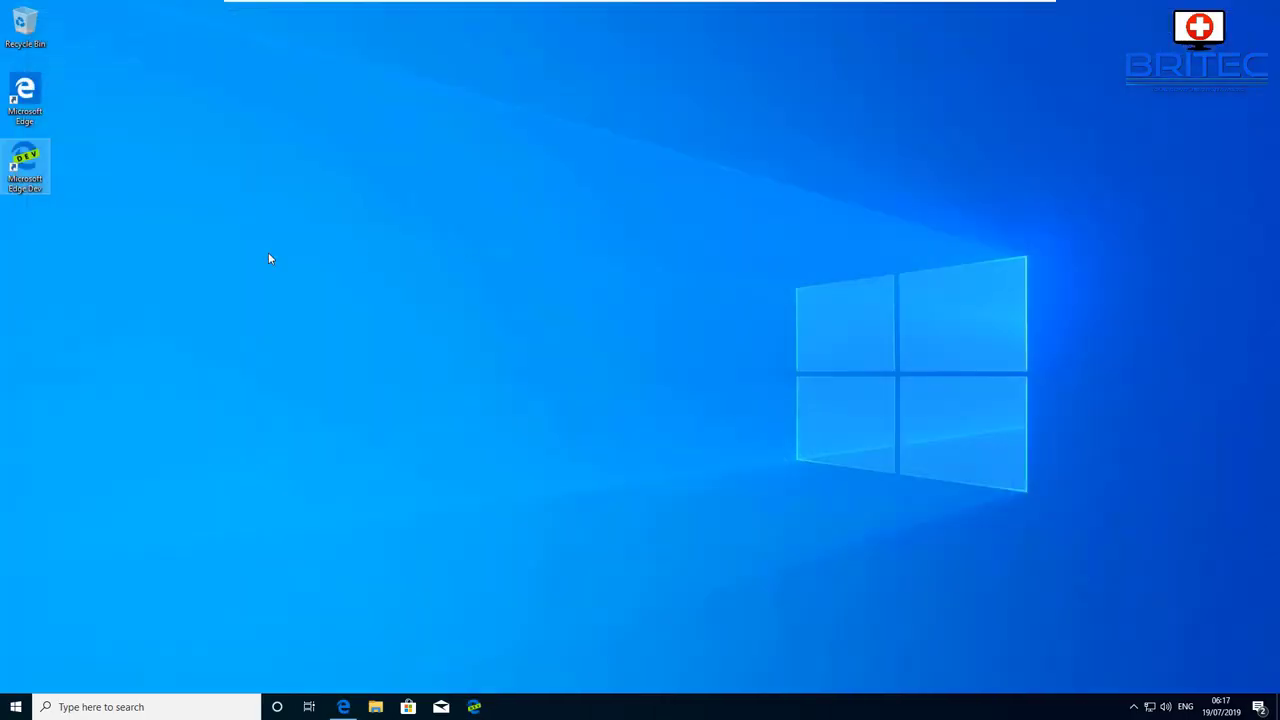
Launch Microsoft Edge Dev from the desktop and search the web for "bbc sport" on the new tab page.
double_click(26, 160)
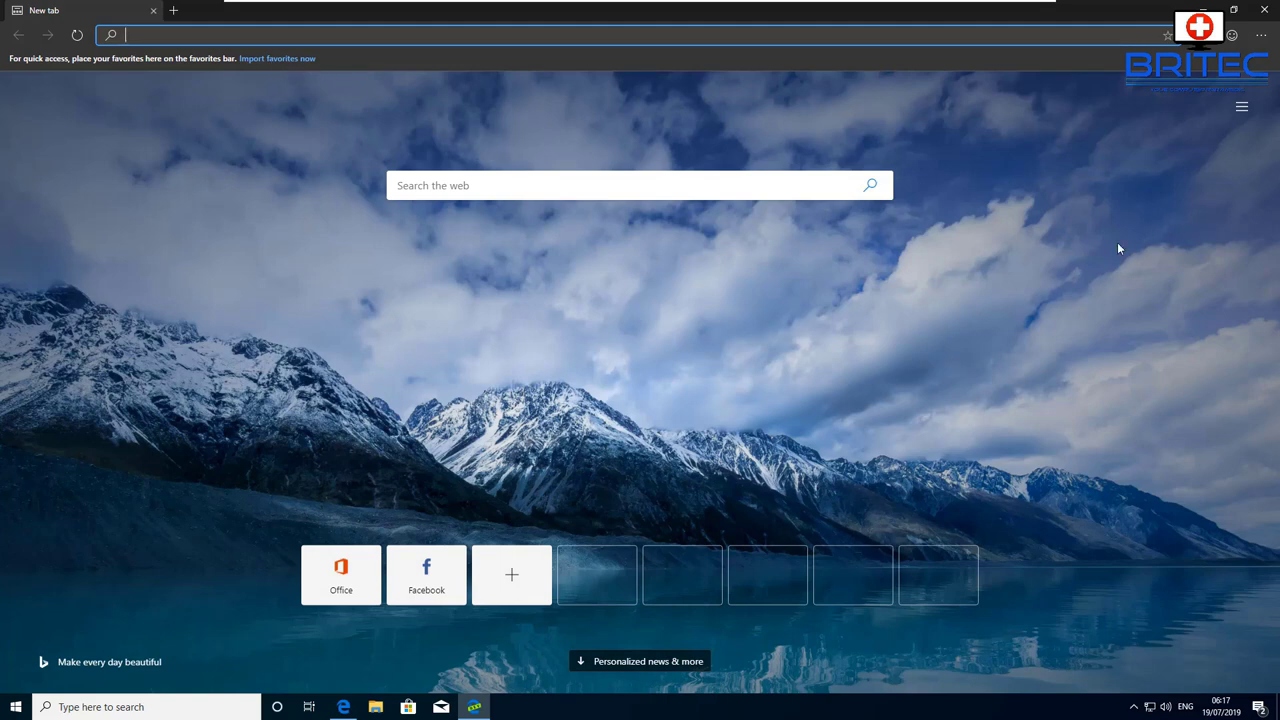
click(432, 182)
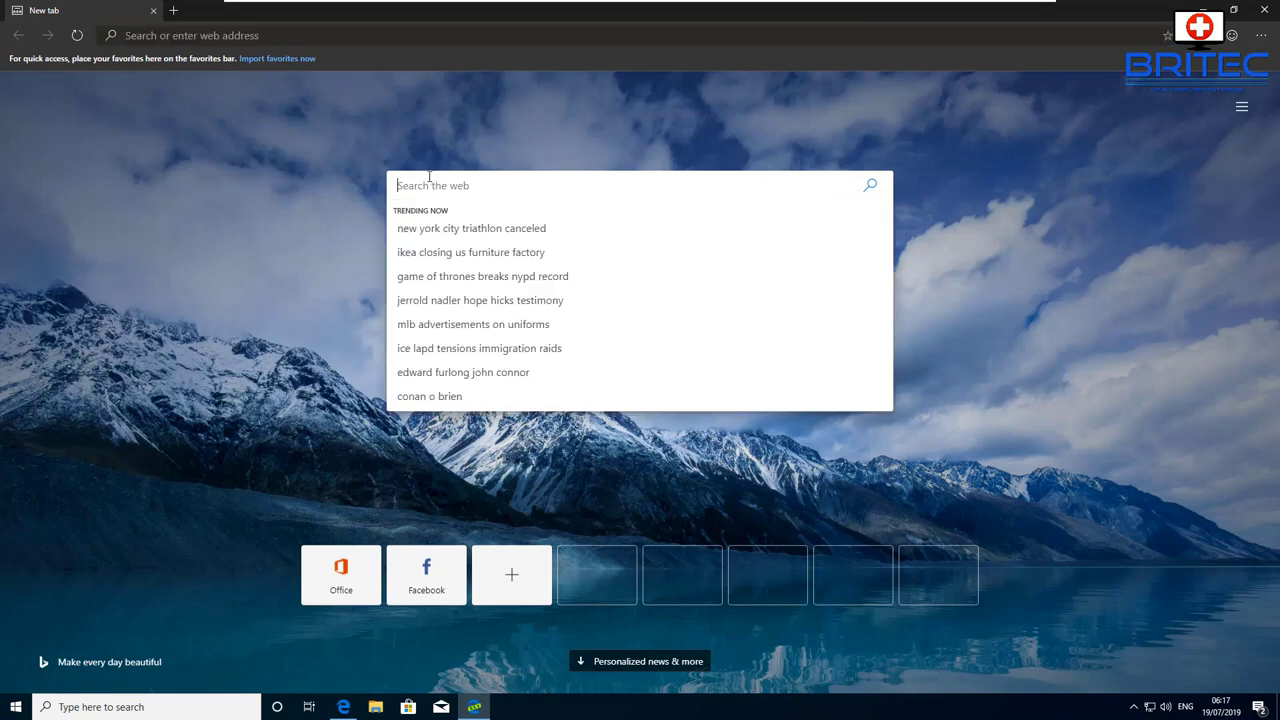
text(bbc spore)
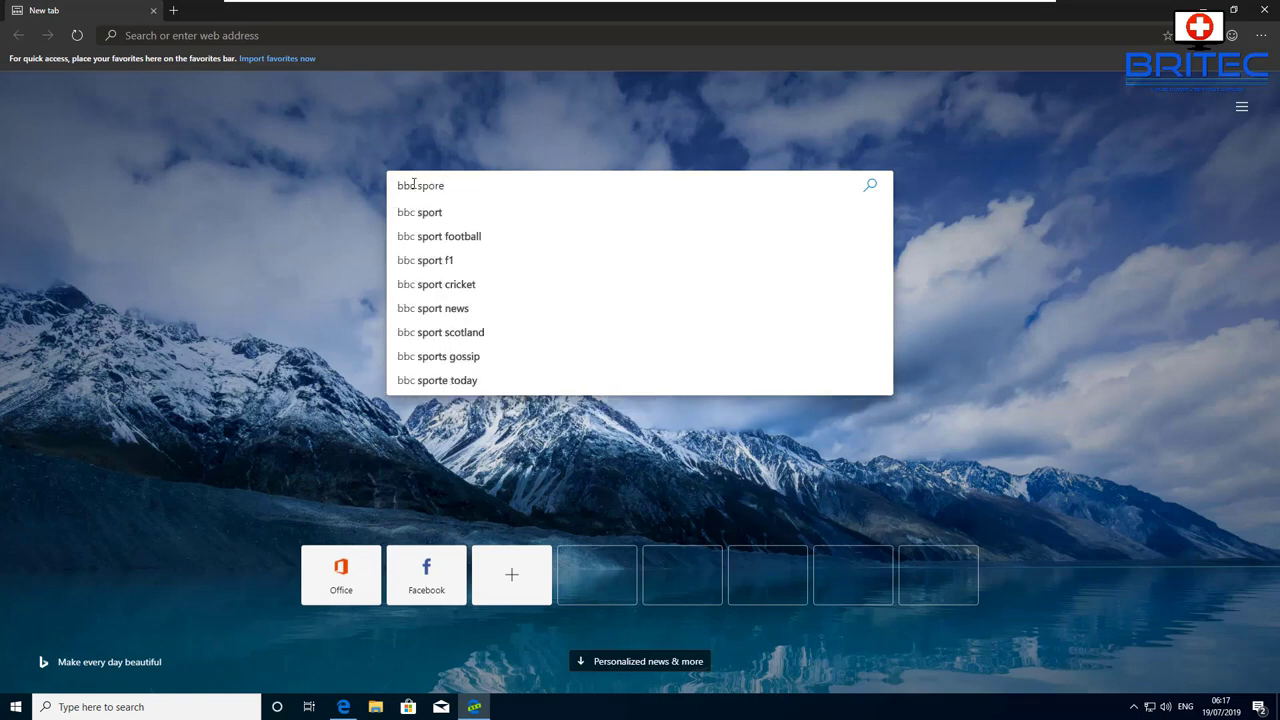
key(BackSpace)
text(t)
key(Return)
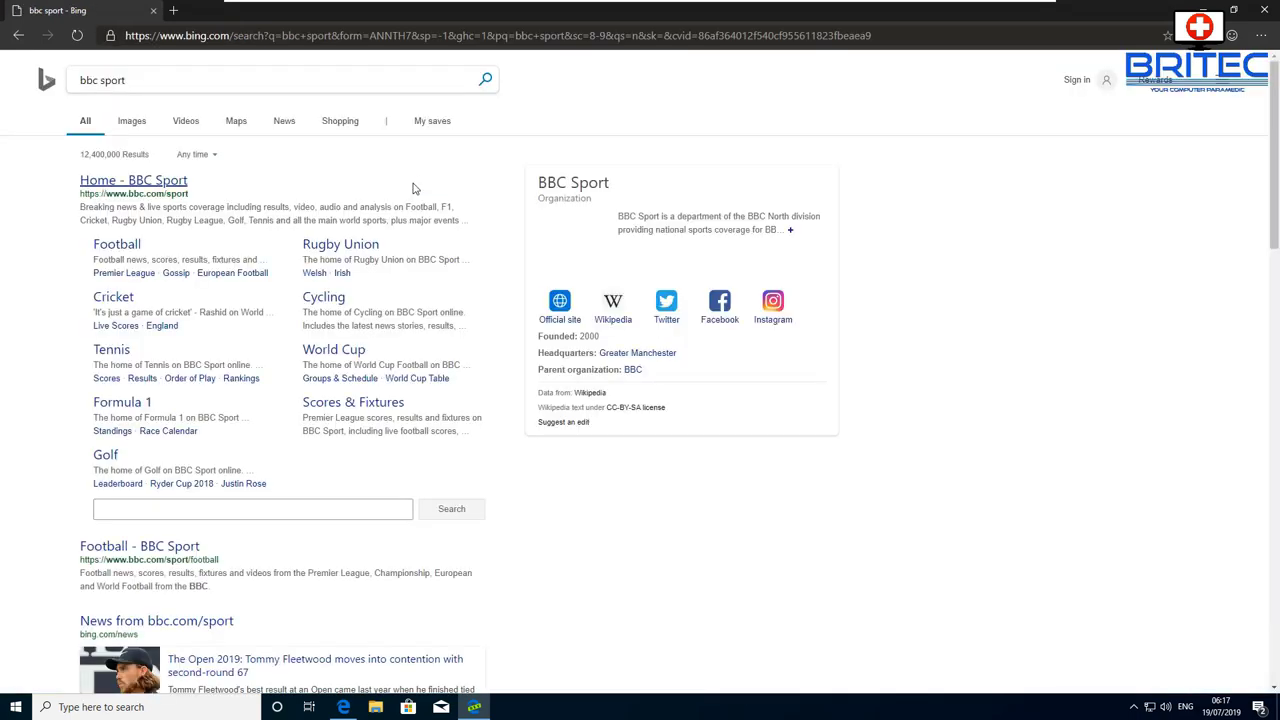
Open the BBC Sport home page from the Bing results and look over its headlines.
click(161, 184)
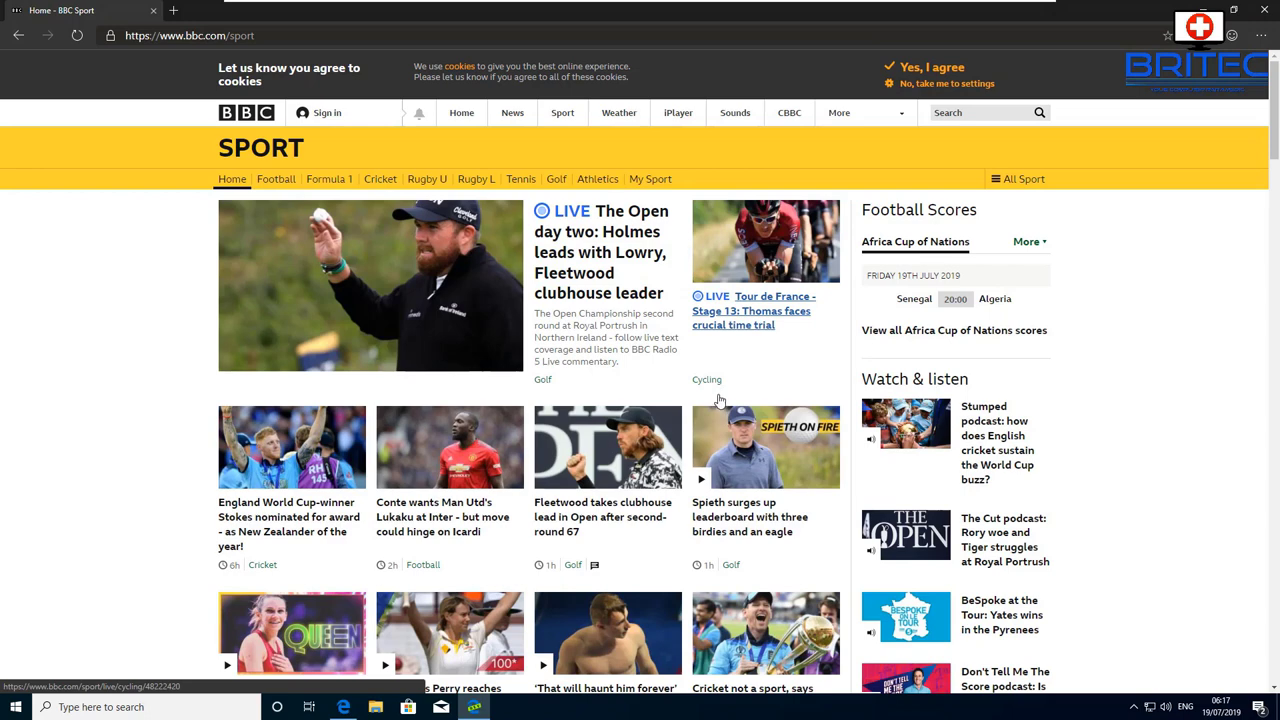
scroll(780, 395, down, 1)
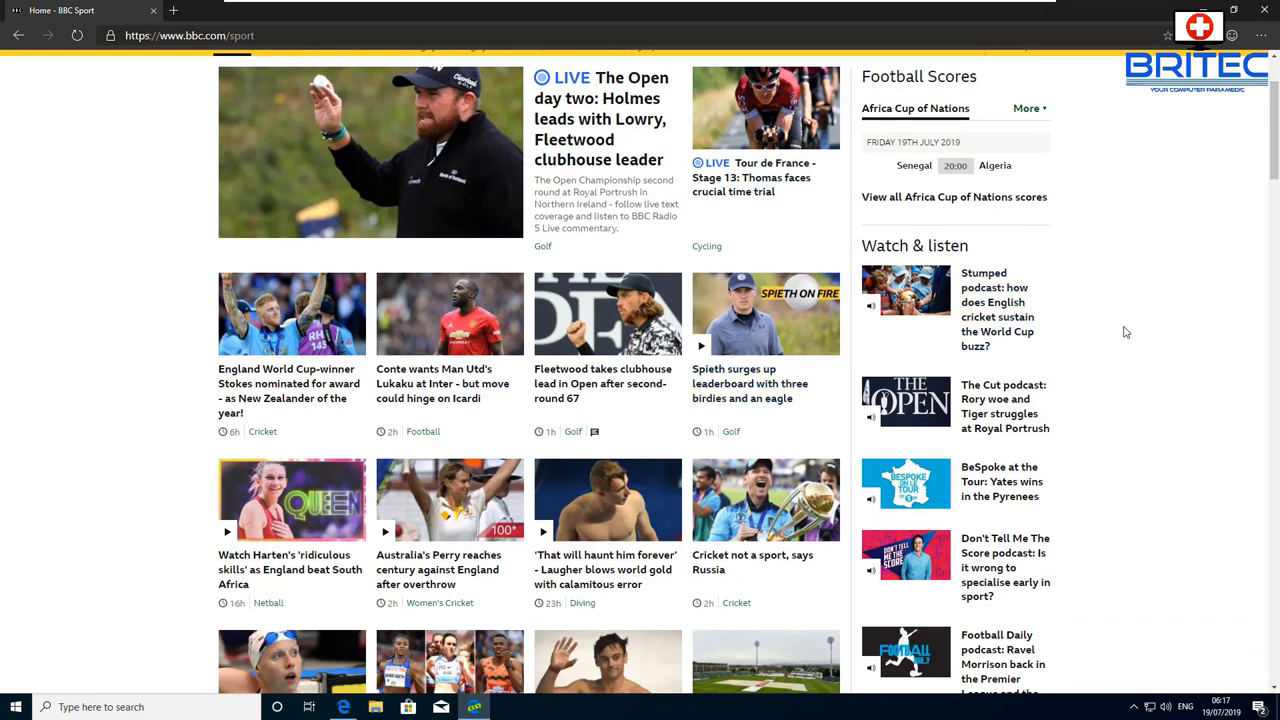
scroll(1066, 330, up, 1)
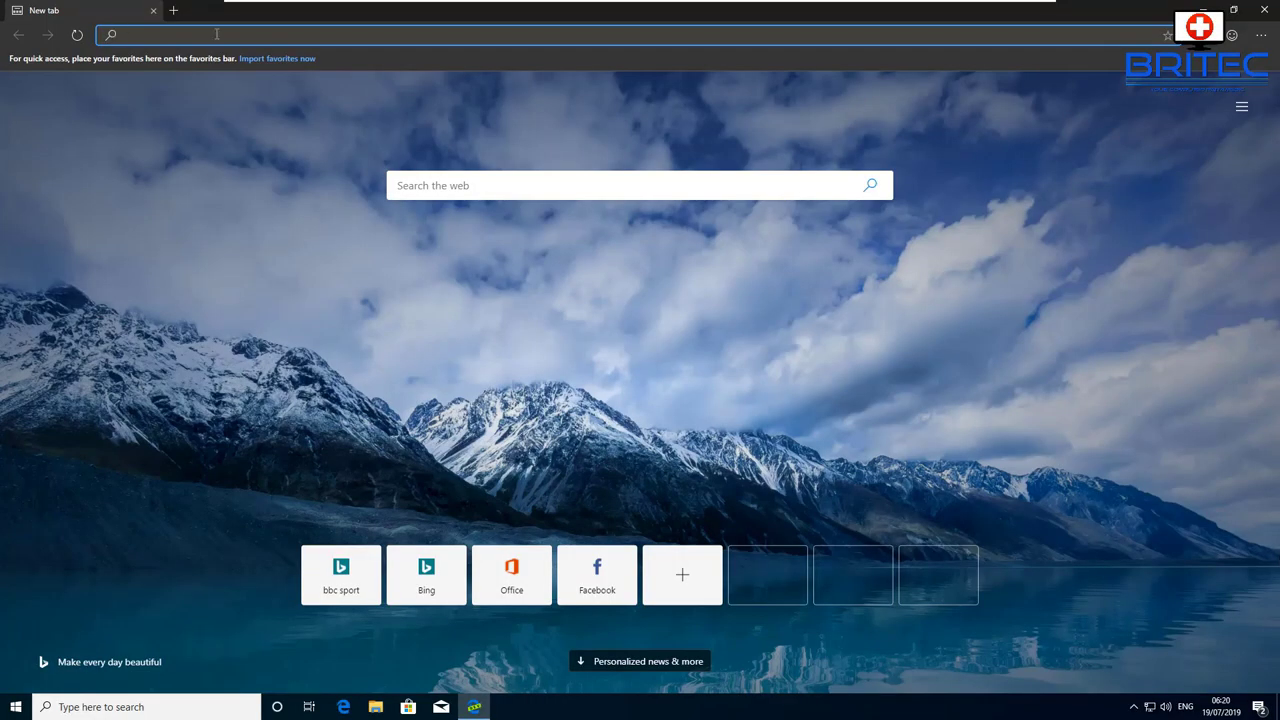
Go to youtube.com and browse the recommended videos on its home page.
text(youtube)
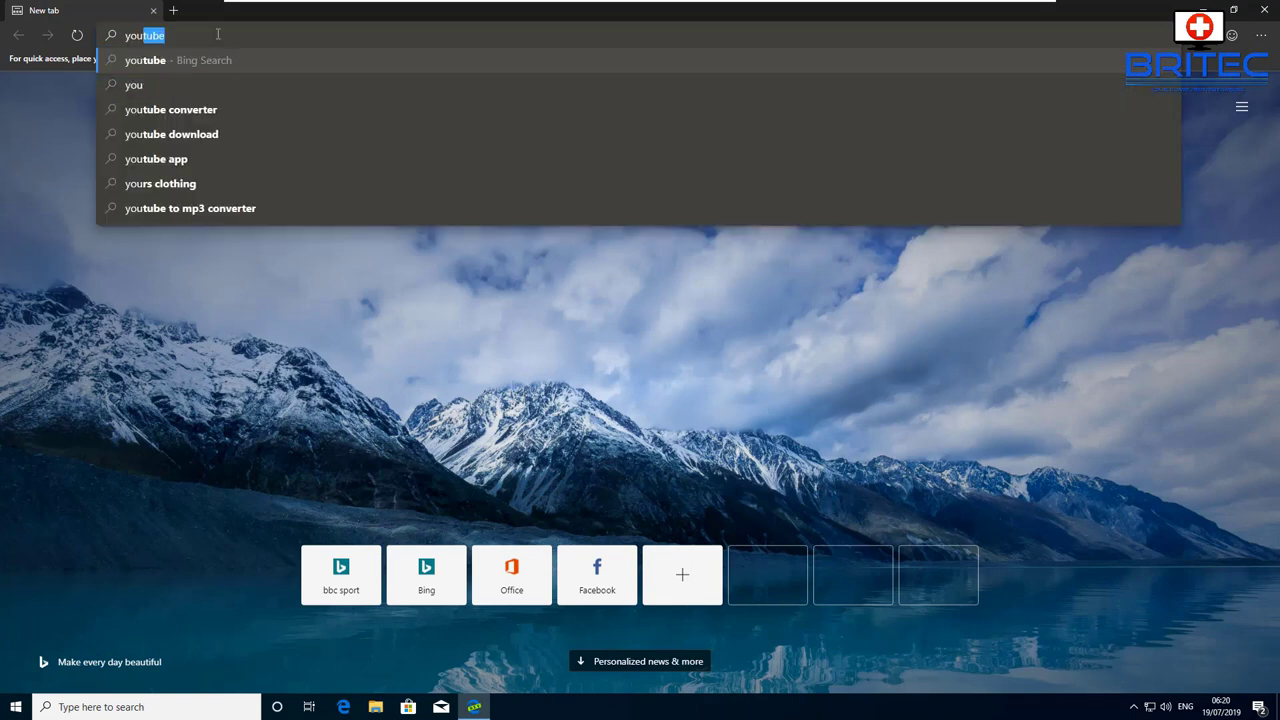
text(.com)
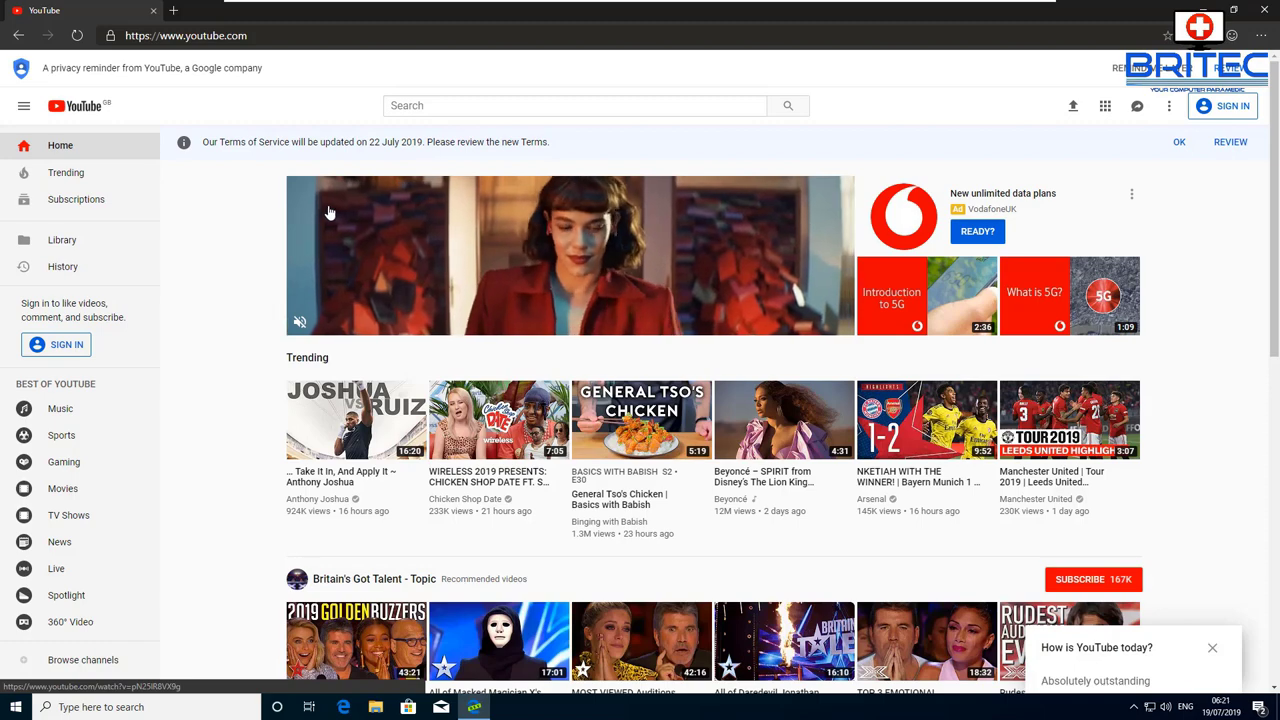
scroll(326, 212, down, 3)
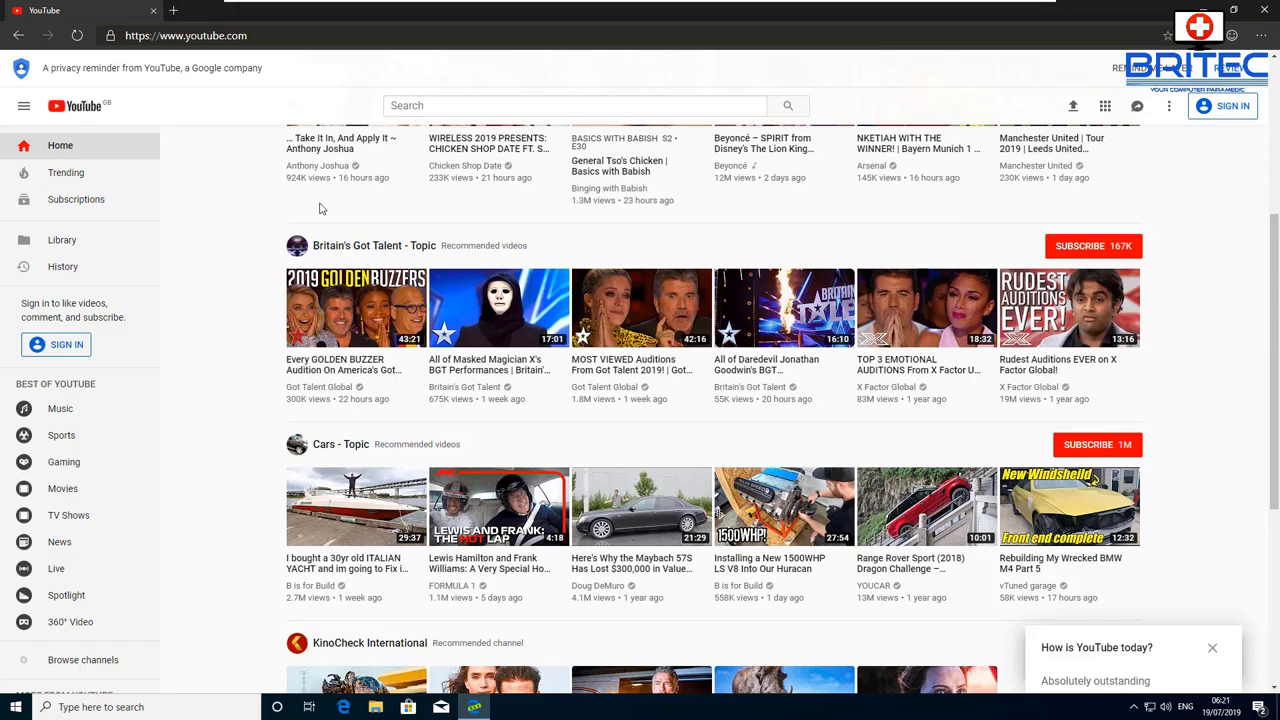
scroll(320, 208, up, 3)
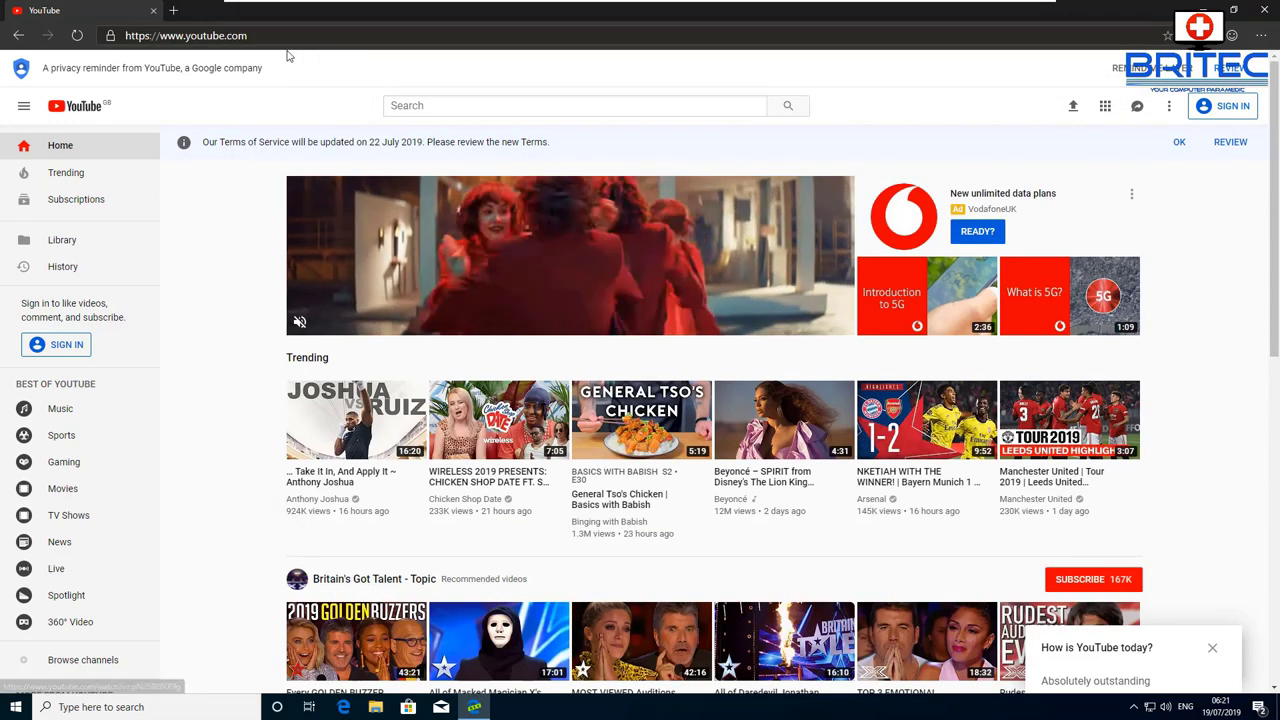
Search YouTube for "britec09", look through the resulting videos and close the browser.
click(400, 105)
text(bri)
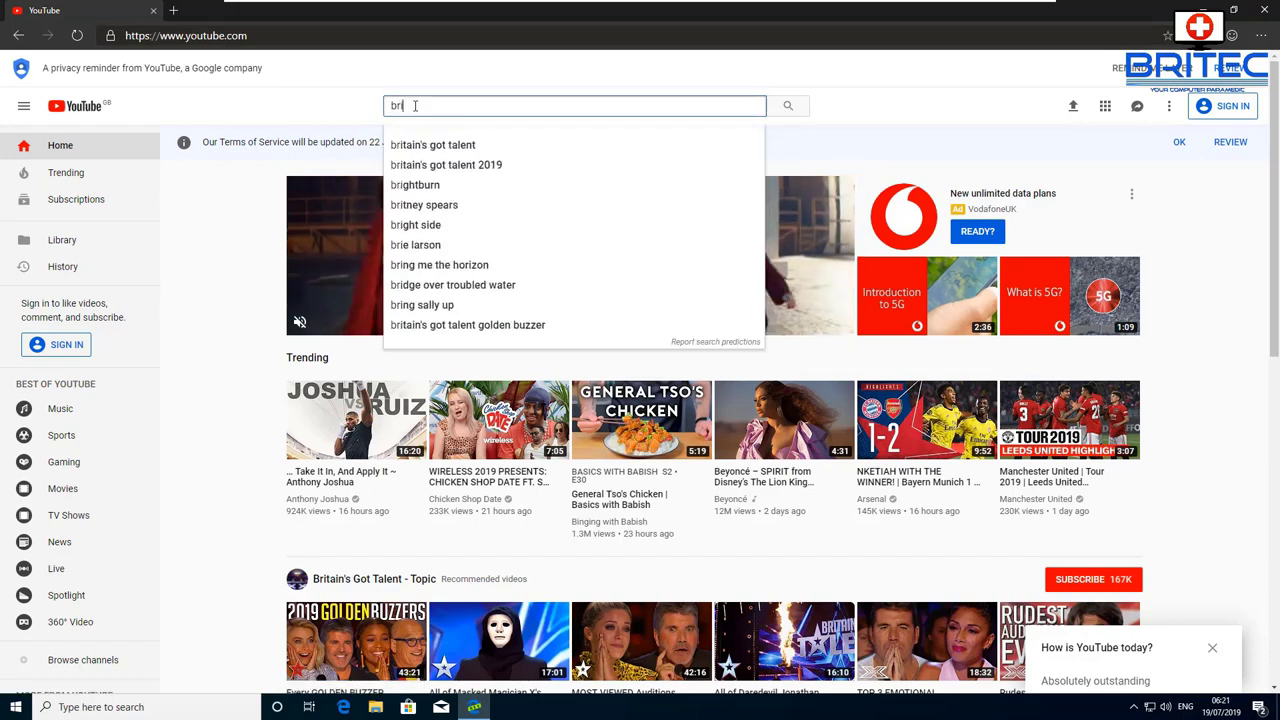
text(tec09)
key(Return)
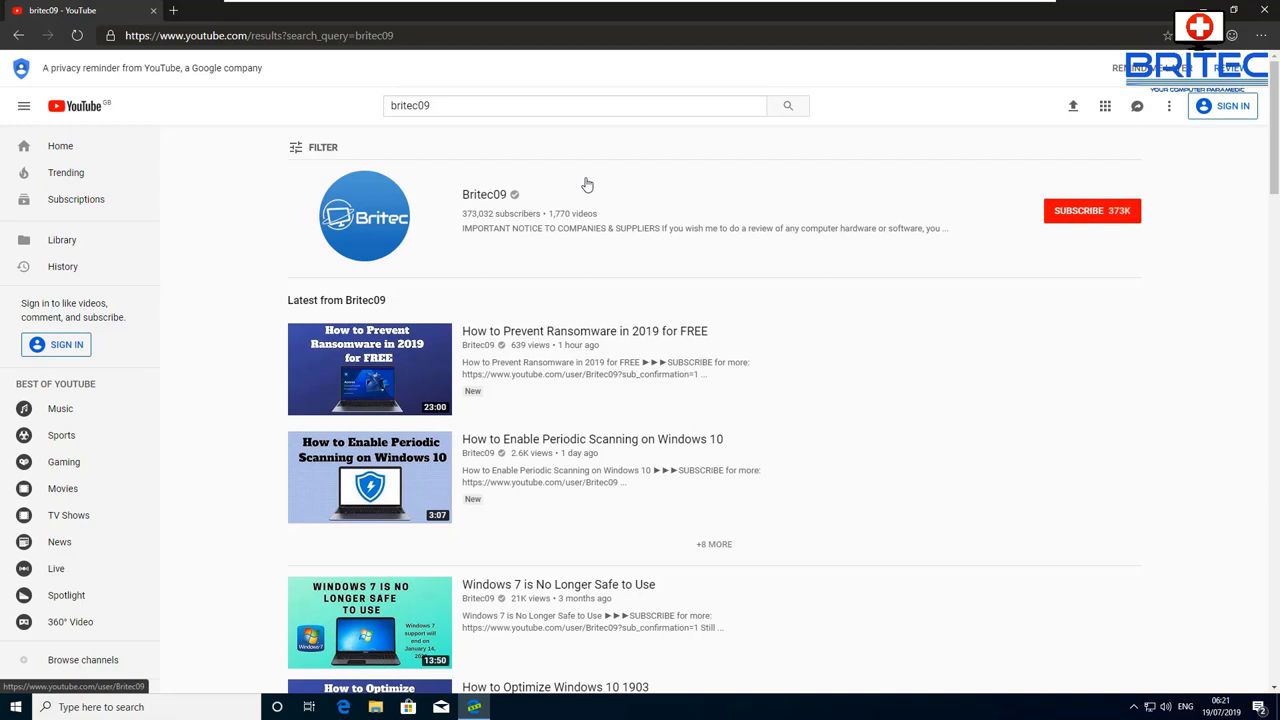
scroll(971, 274, down, 2)
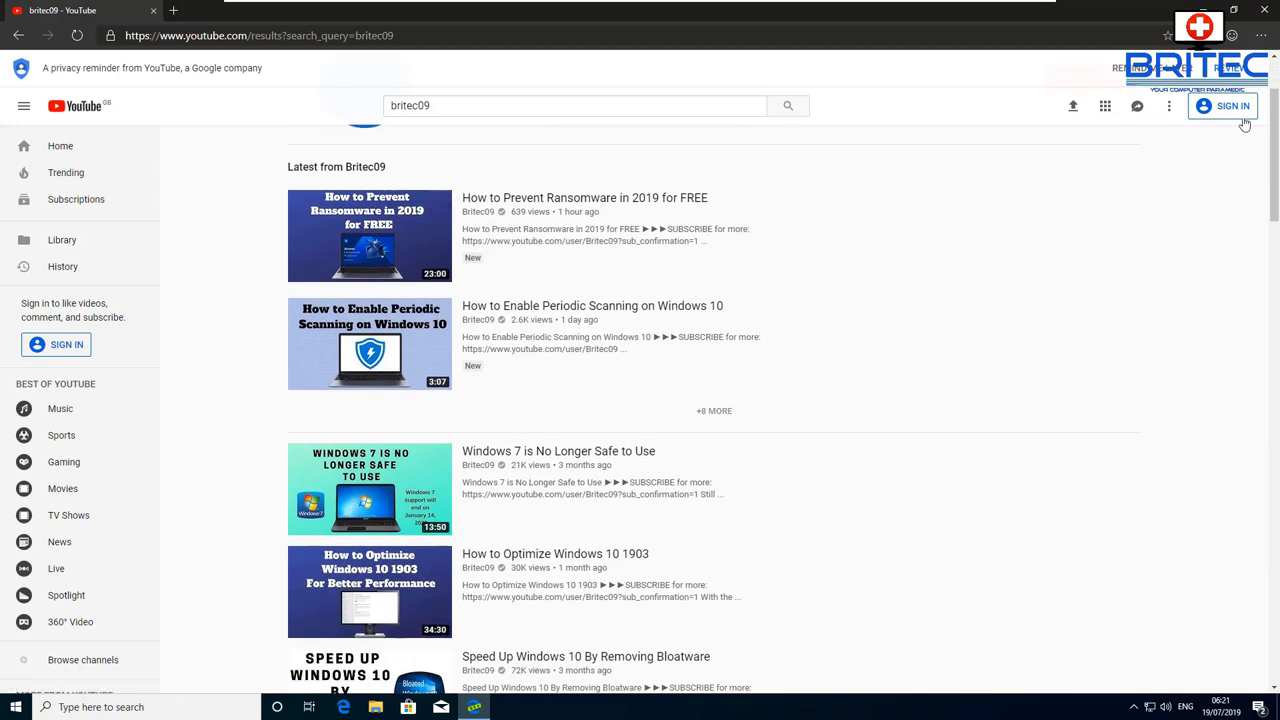
click(1264, 11)
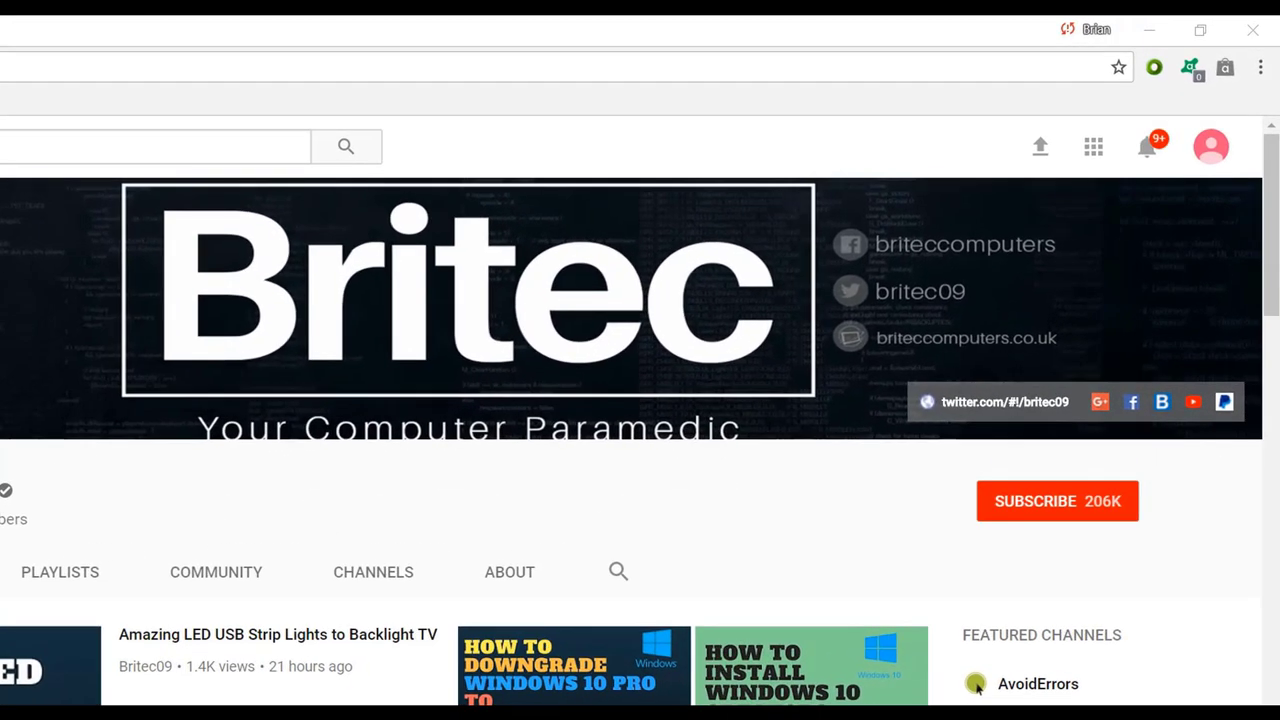
Subscribe to the Britec channel on its YouTube page.
click(1074, 517)
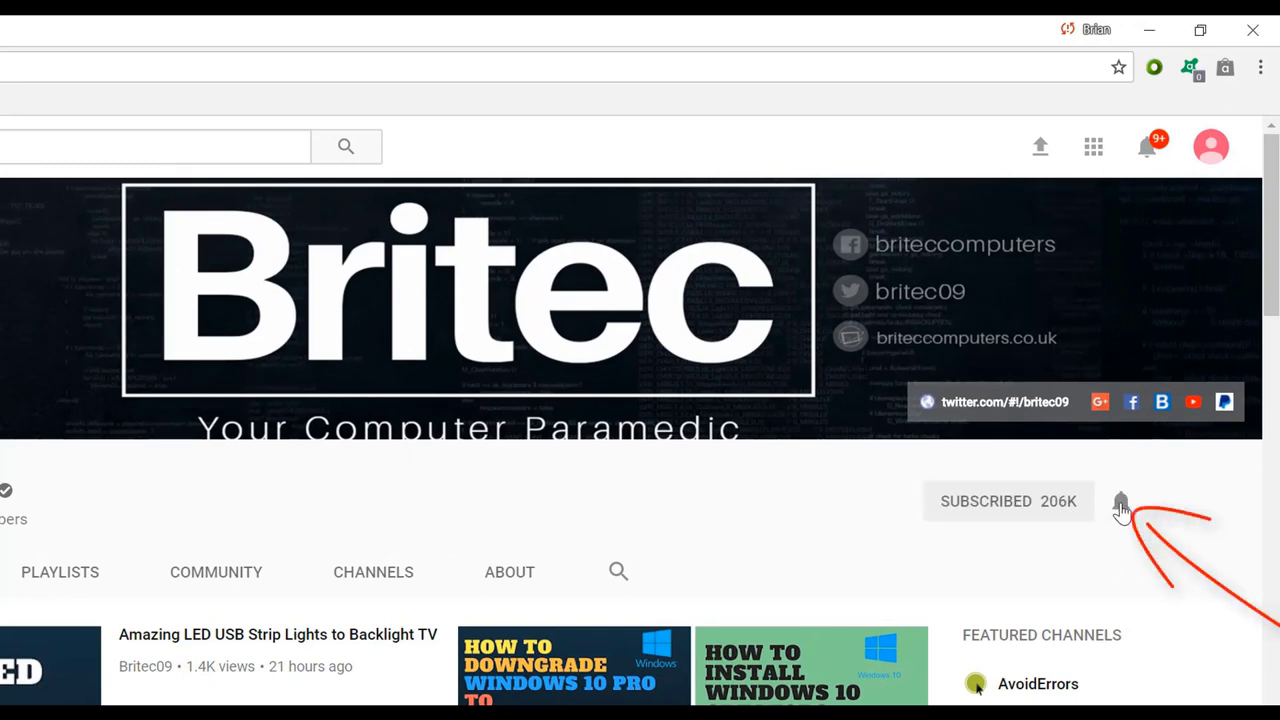